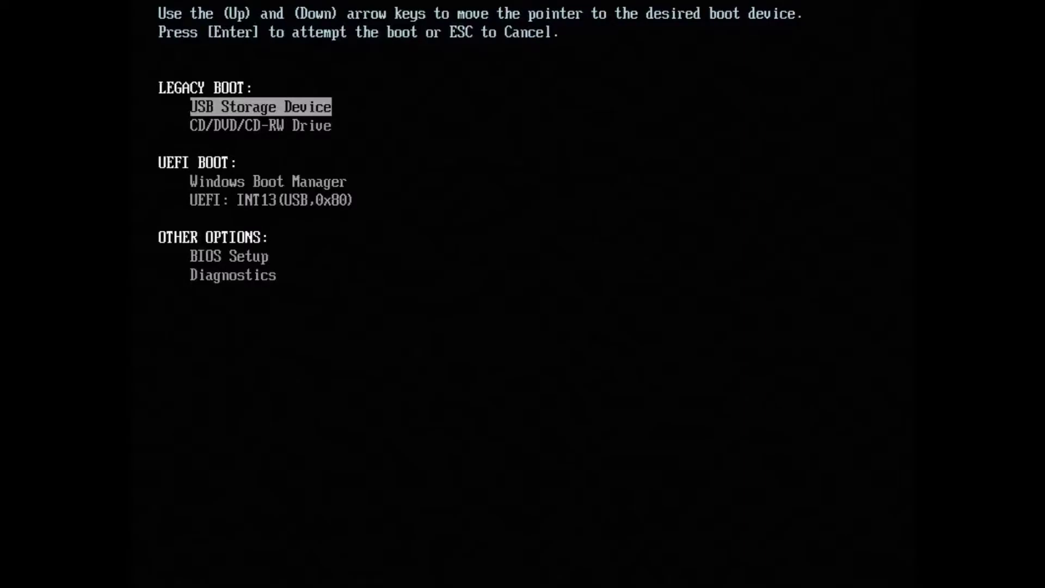
Boot from the UEFI USB entry, keep default language, skip the product key, pick Windows 10 Pro.
key("Down")
key("Down")
key("Down")
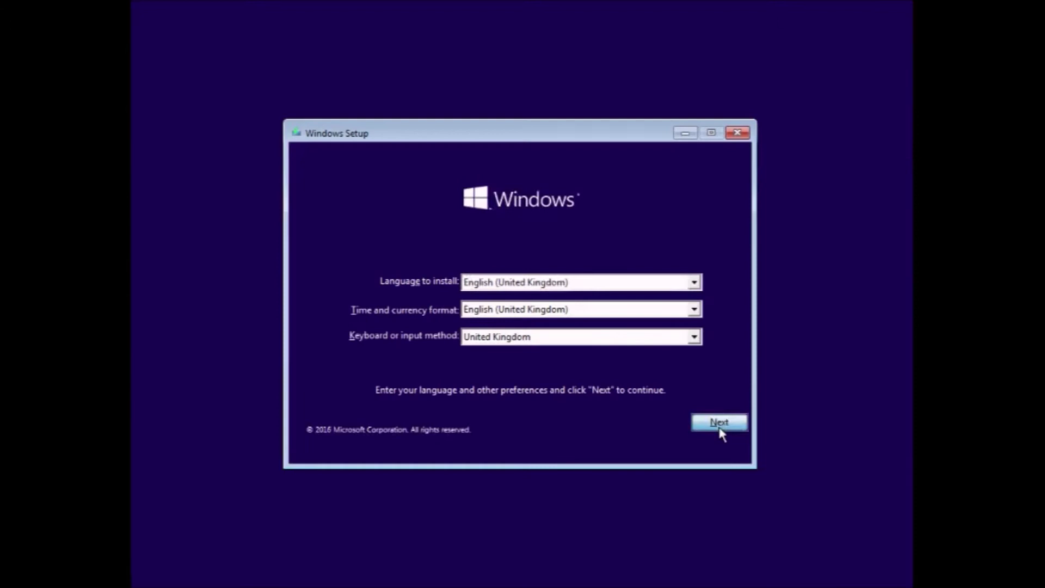
left_click(720, 423)
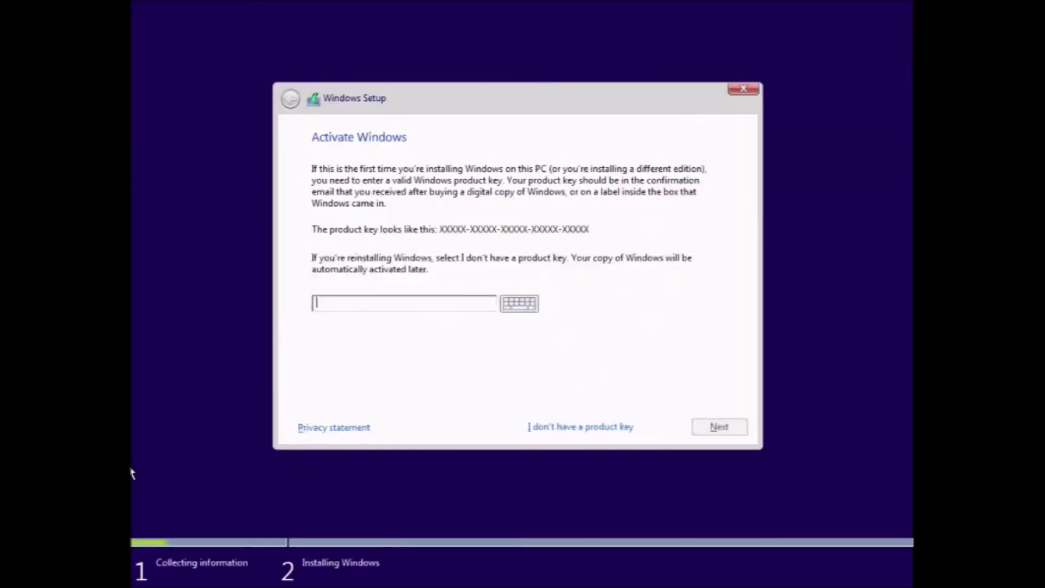
left_click(602, 426)
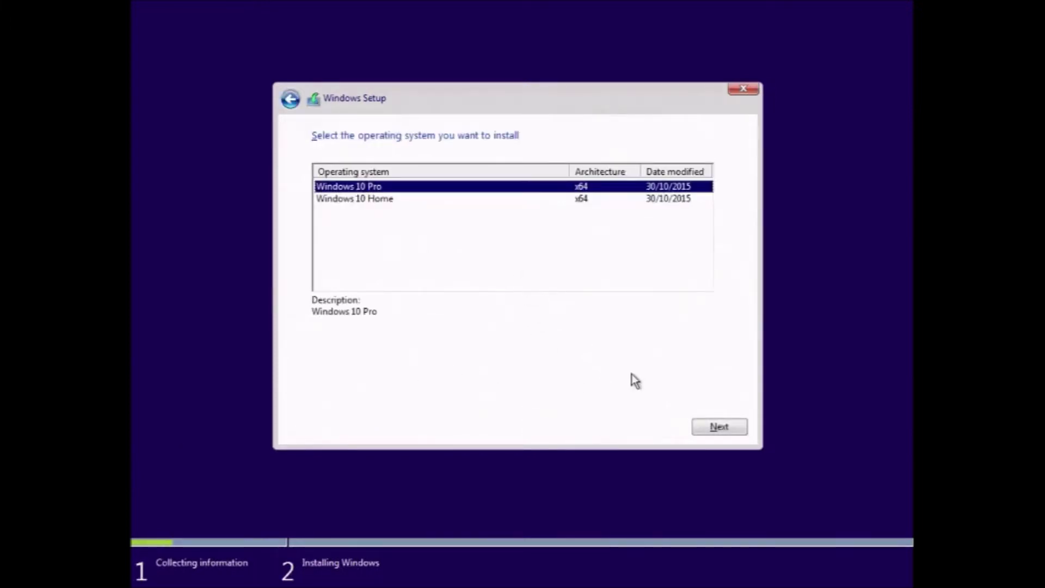
left_click(715, 431)
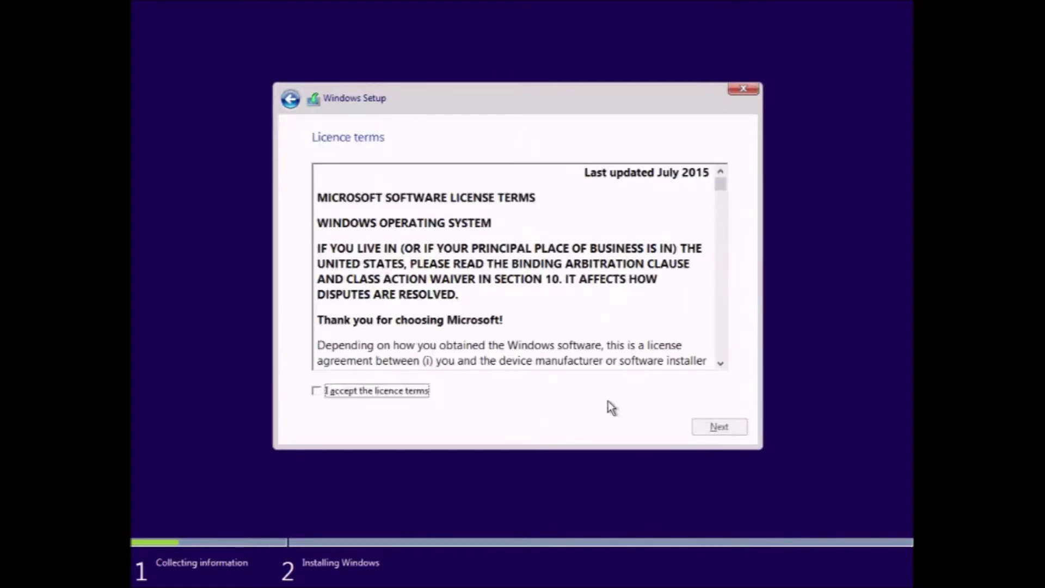
Accept the licence terms and choose the Custom (Windows only) installation.
left_click(432, 391)
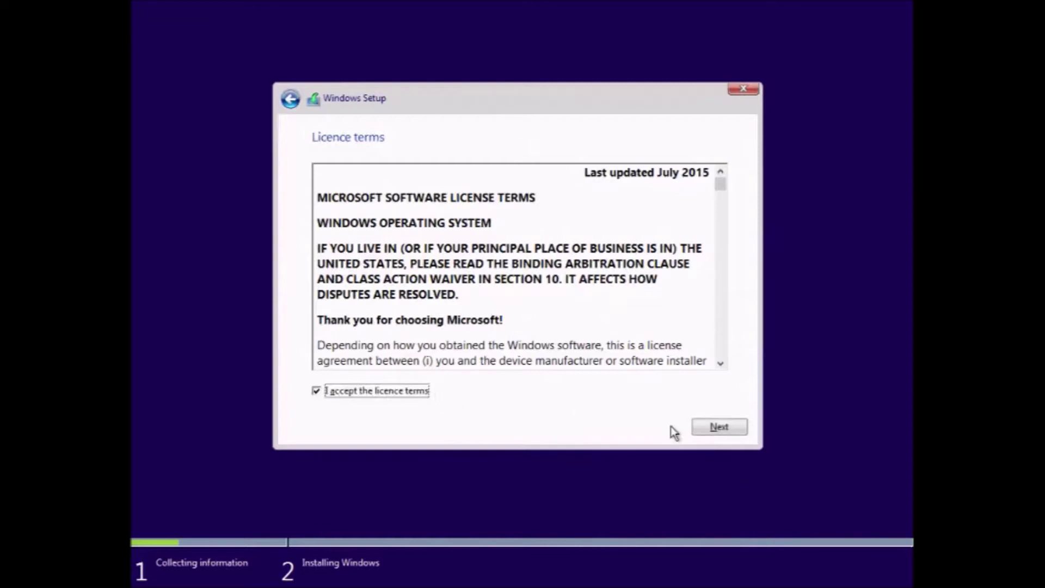
left_click(708, 427)
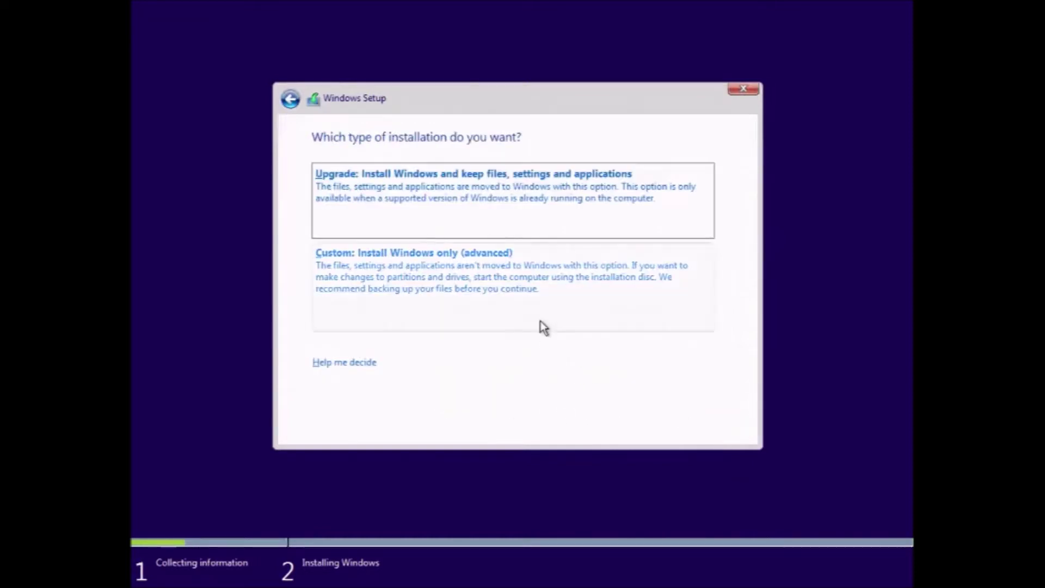
left_click(530, 282)
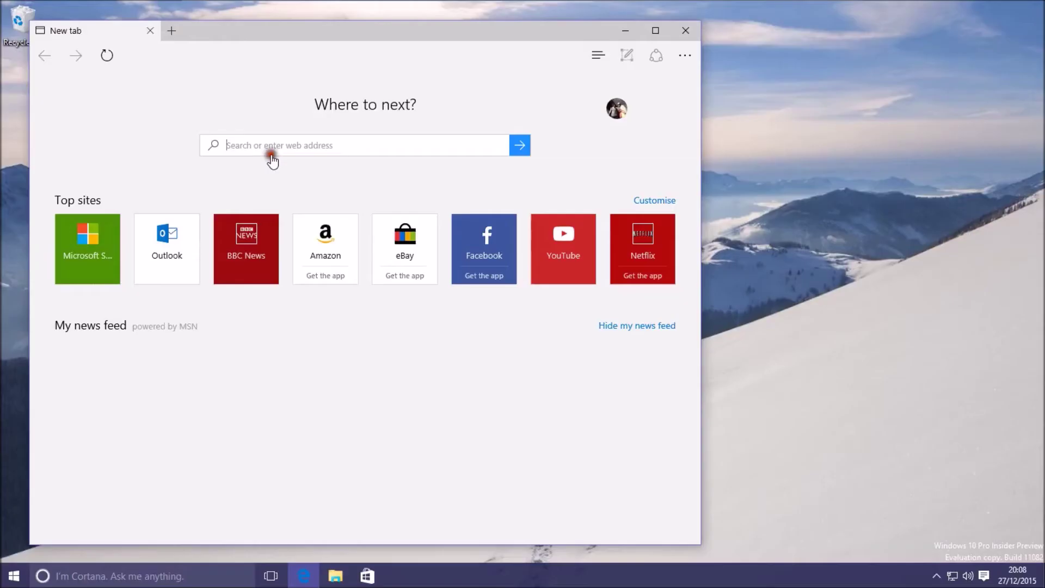
Go to downloads.dell.com in Edge and maximize the browser window.
left_click(284, 140)
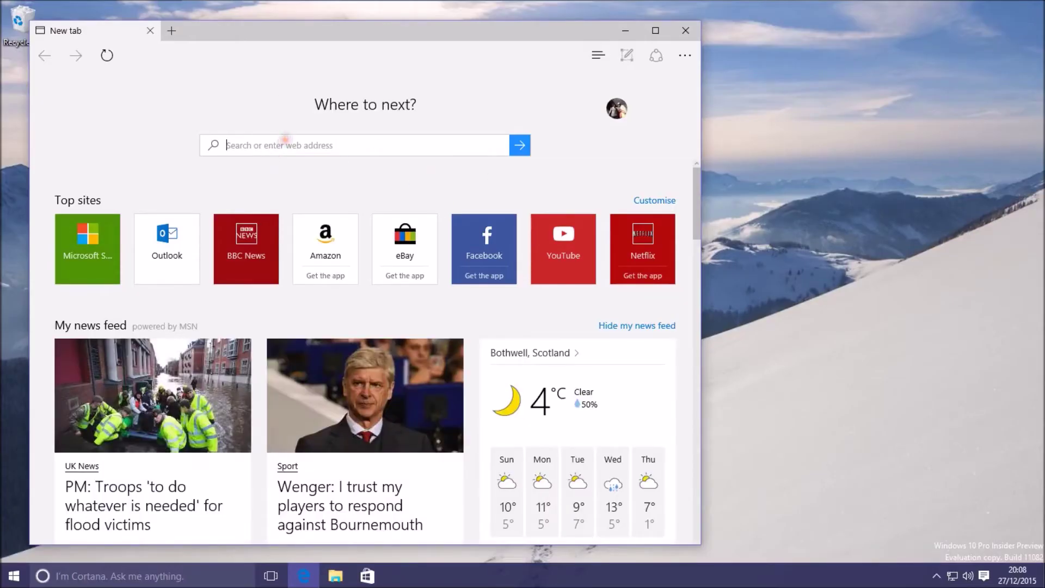
type("downloa")
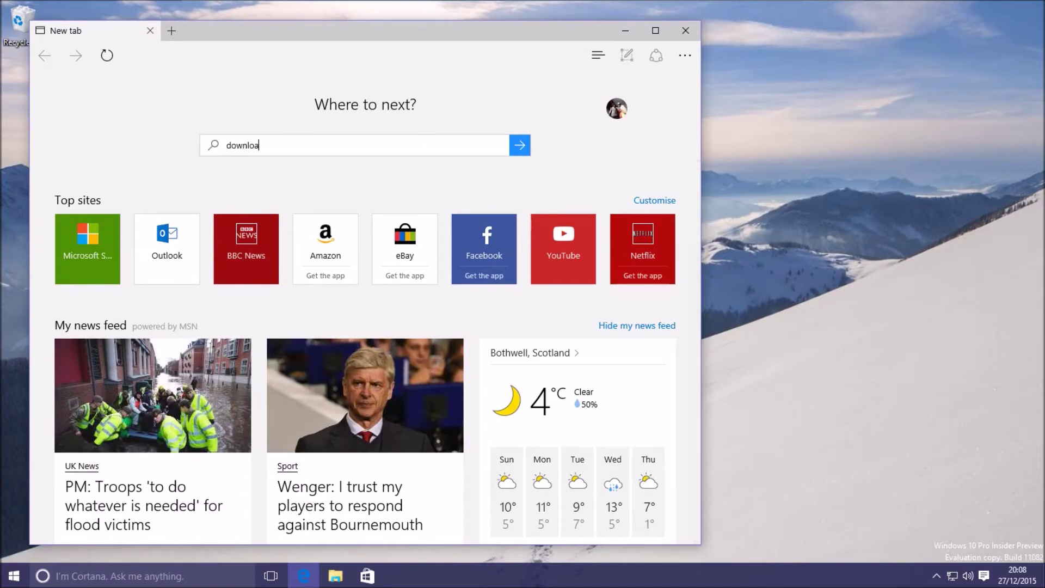
type("ds.dell.com")
key("Return")
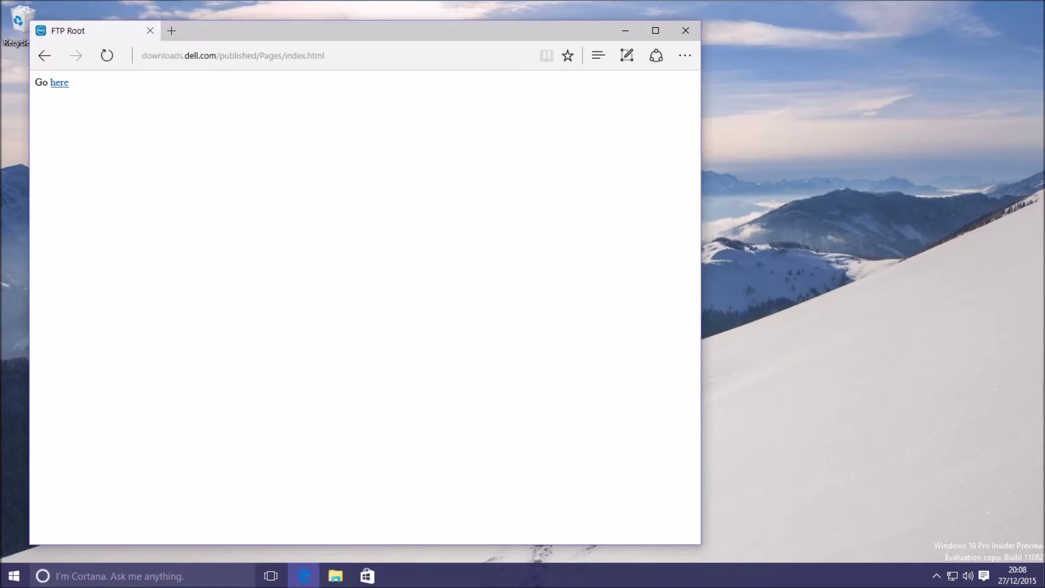
left_click(655, 30)
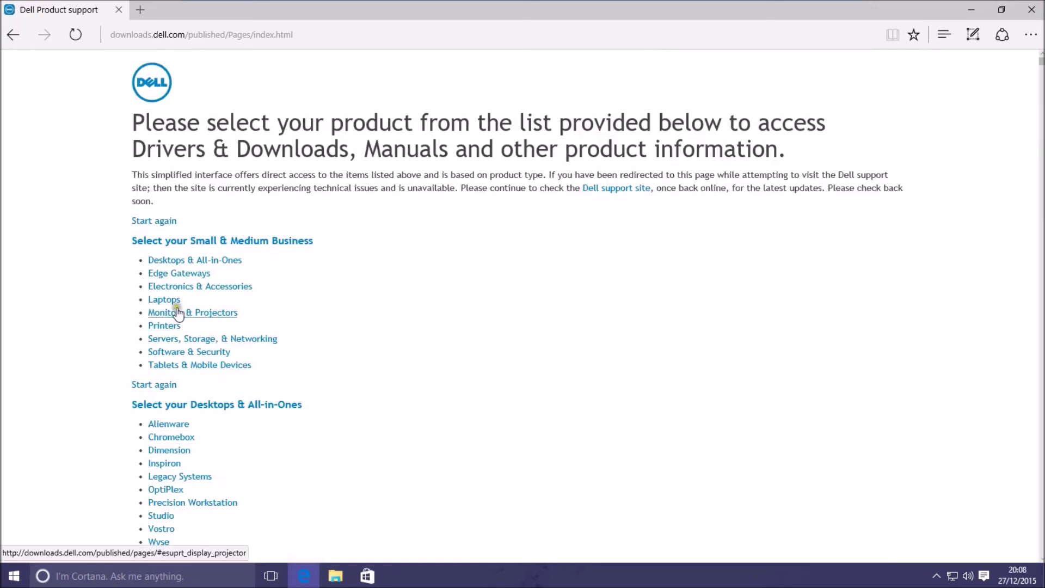
Navigate through Laptops and Latitude to the Latitude E5510 support page.
left_click(172, 301)
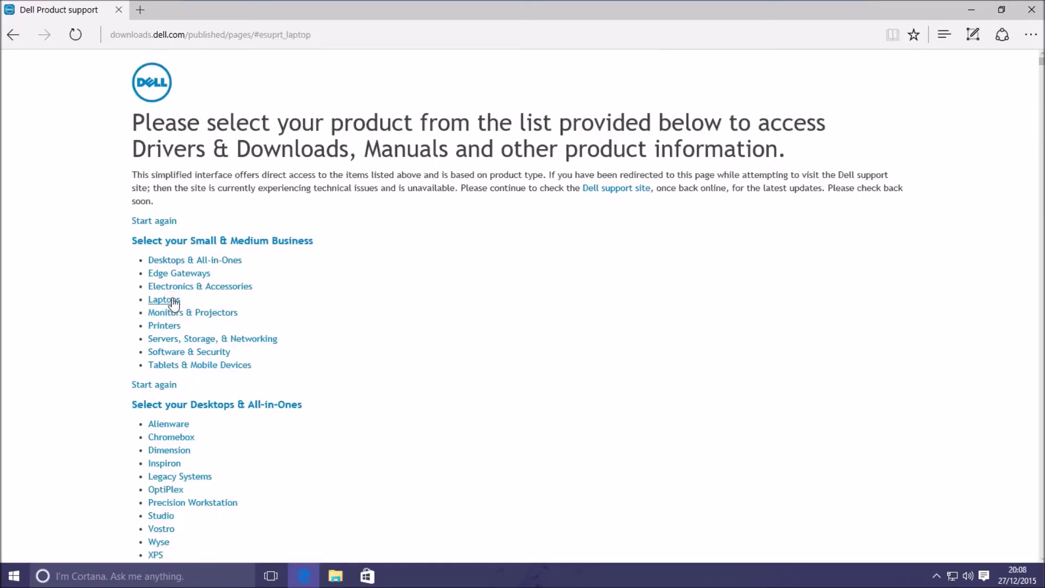
left_click(172, 301)
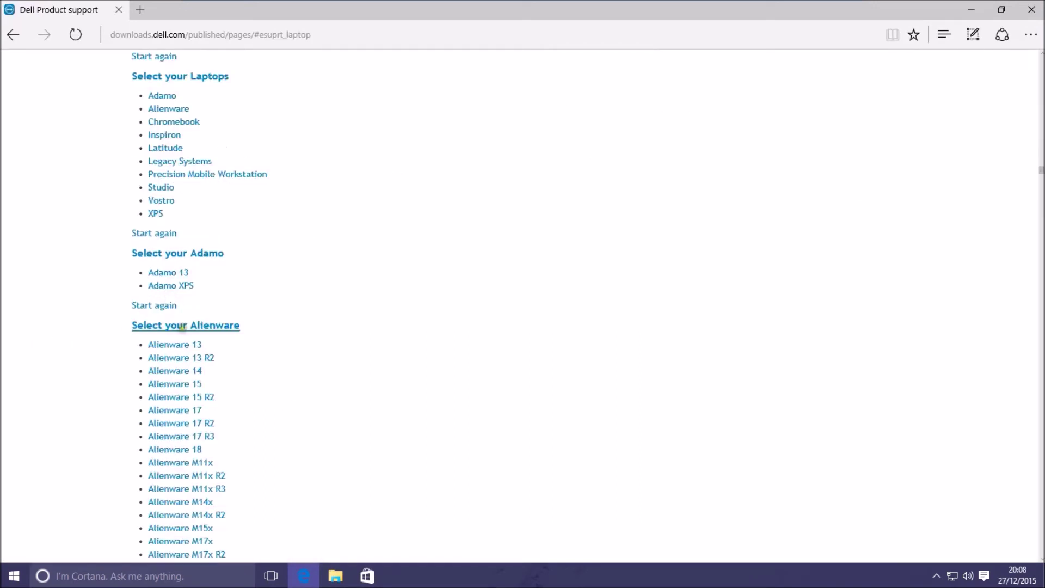
left_click(165, 148)
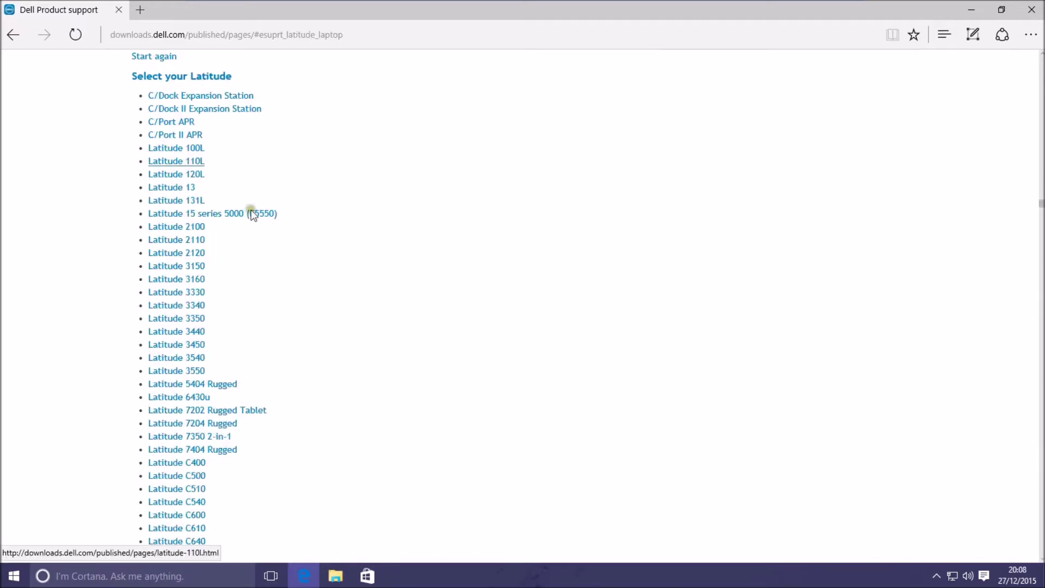
scroll(374, 357, "down", 14)
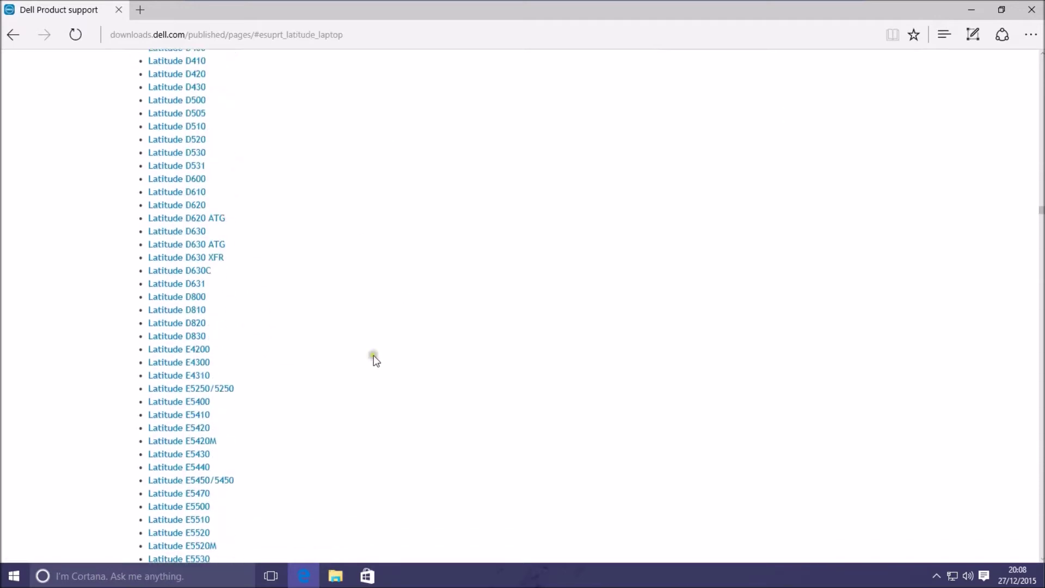
scroll(374, 359, "down", 3)
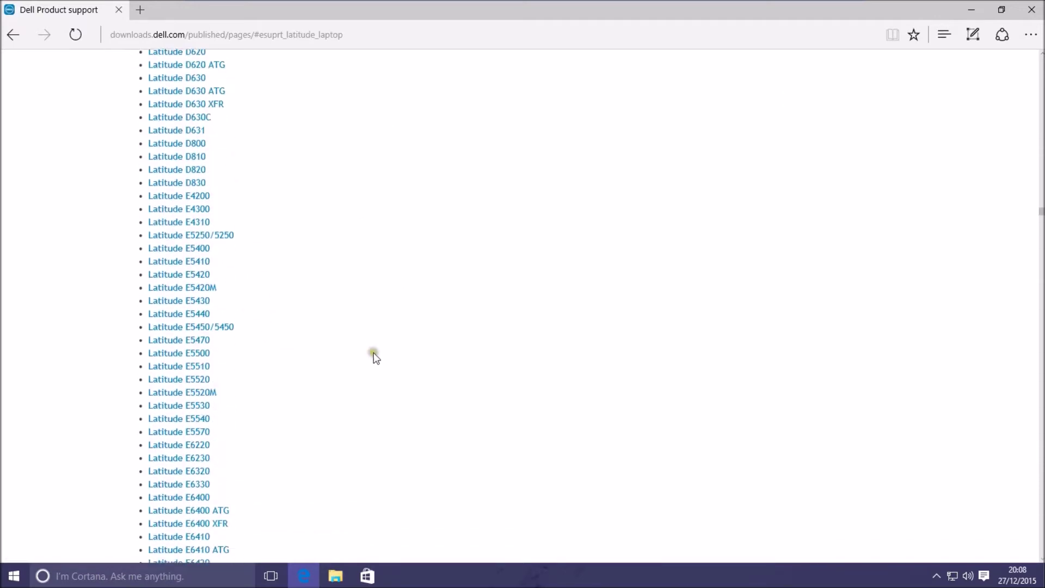
left_click(206, 368)
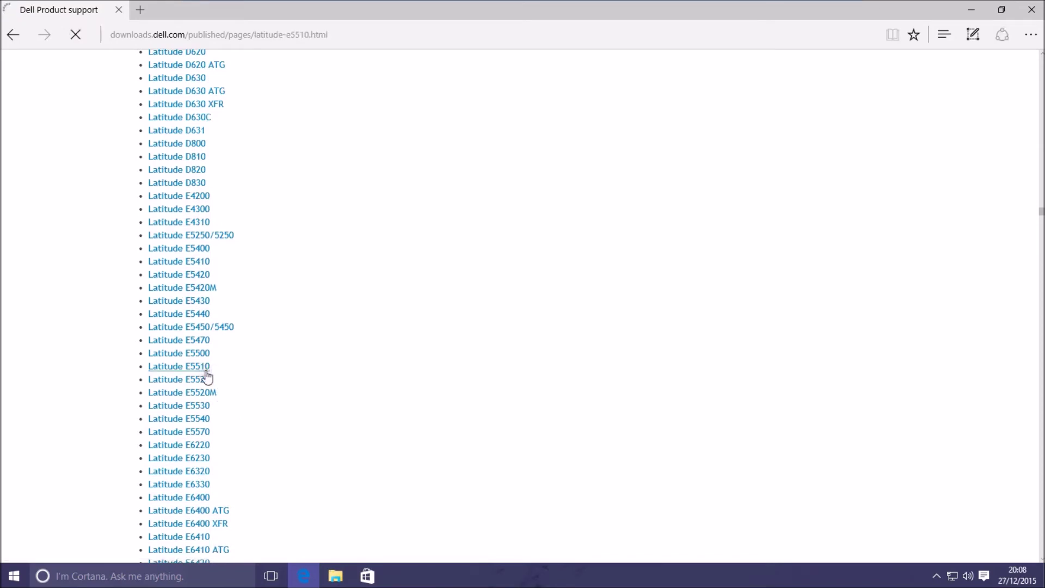
left_click(225, 362)
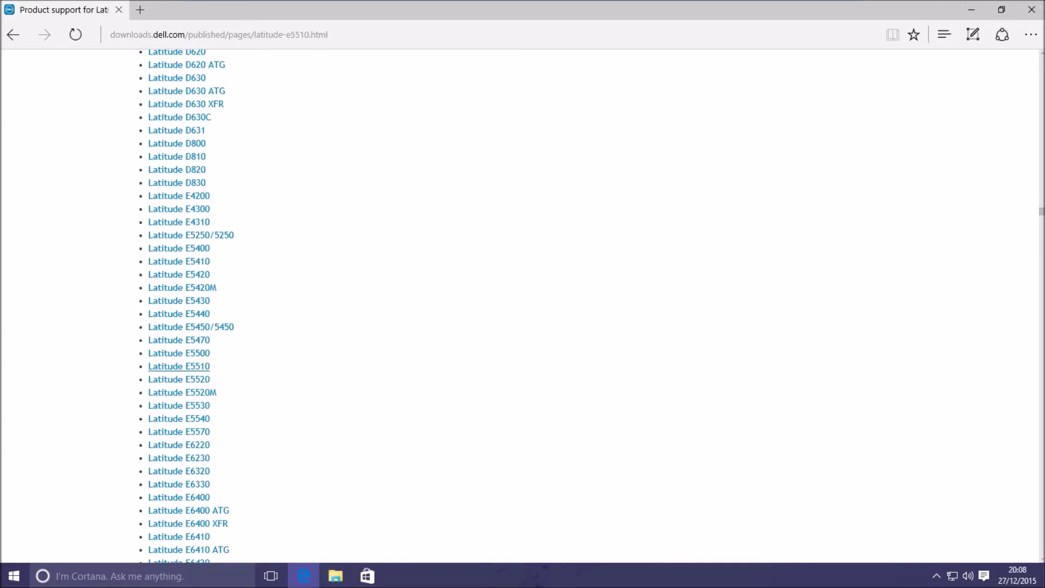
Scroll down the E5510 page to the Serial ATA category and highlight its heading.
scroll(429, 301, "down", 8)
scroll(428, 301, "down", 20)
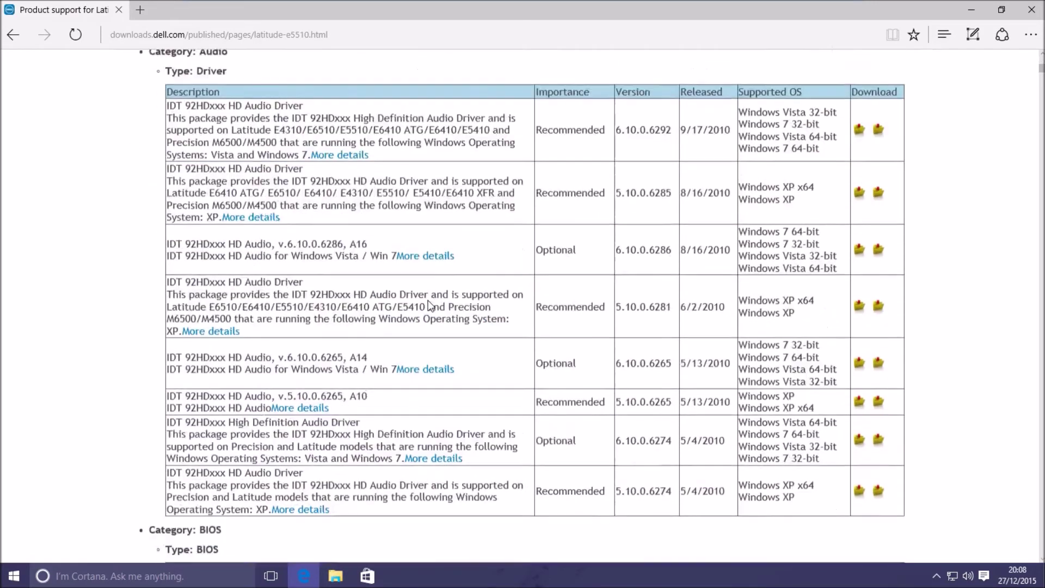
scroll(428, 300, "down", 20)
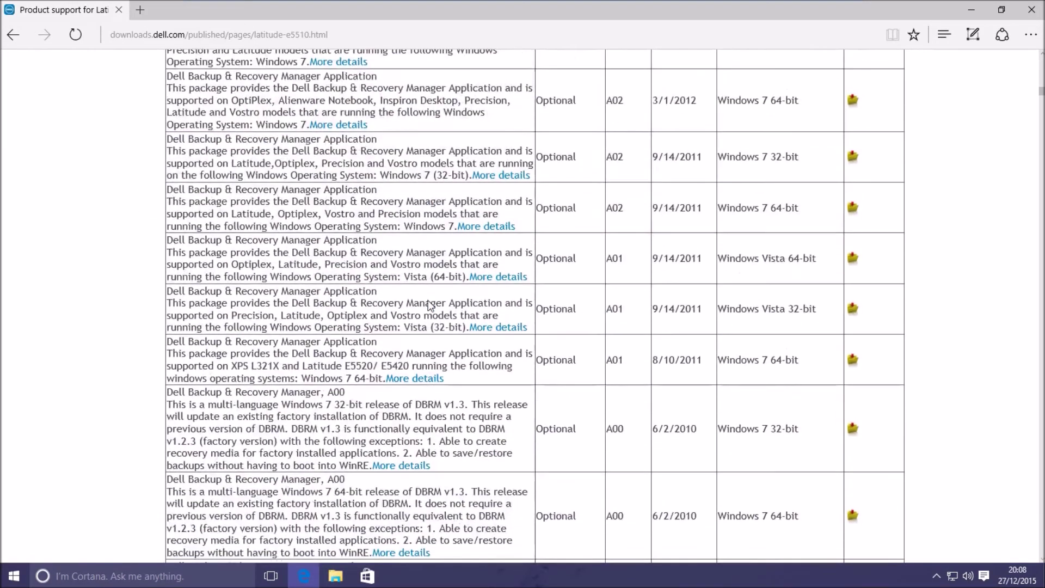
scroll(428, 301, "down", 20)
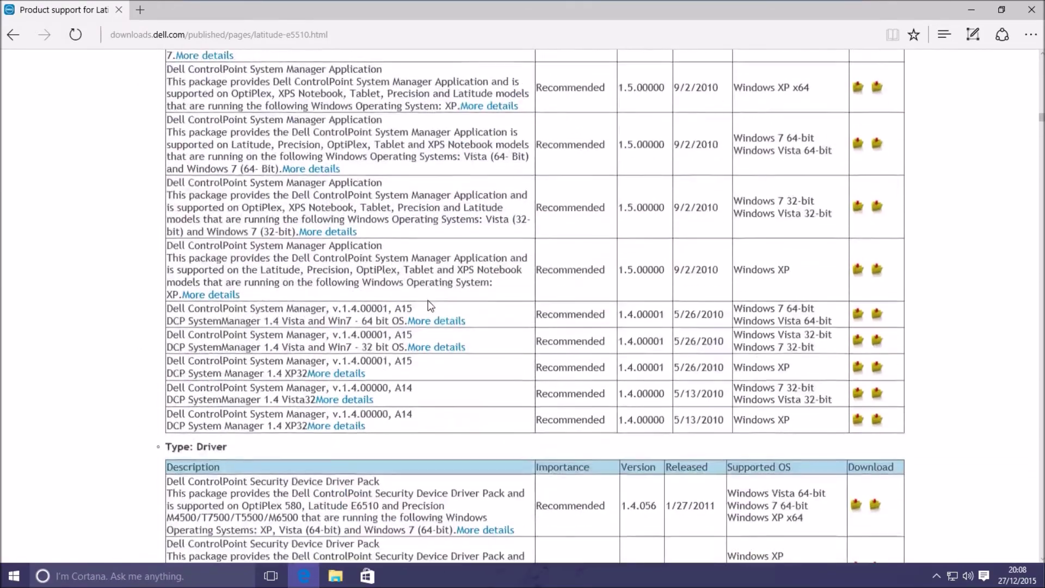
scroll(430, 306, "down", 20)
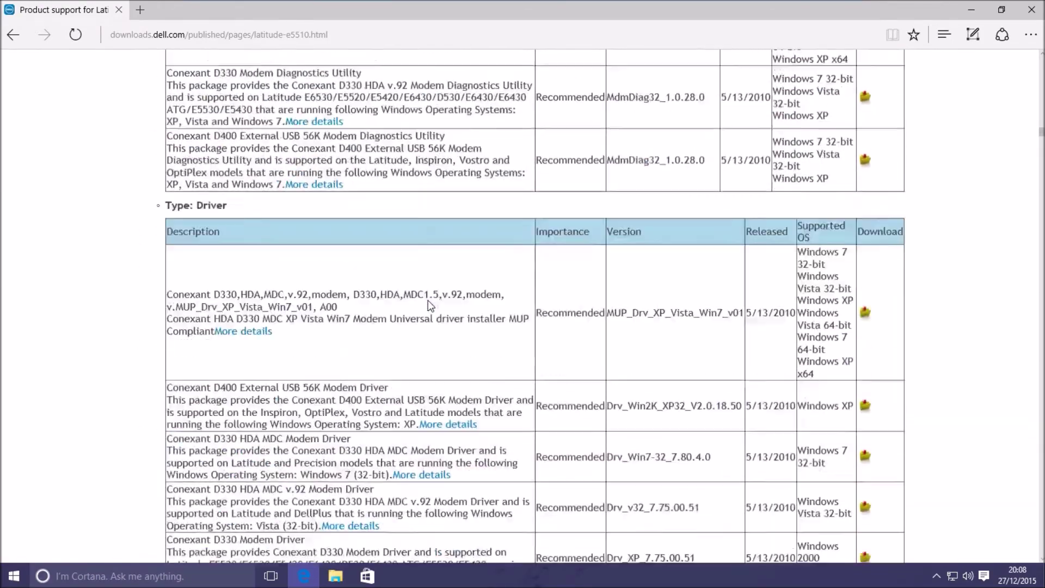
scroll(430, 305, "down", 20)
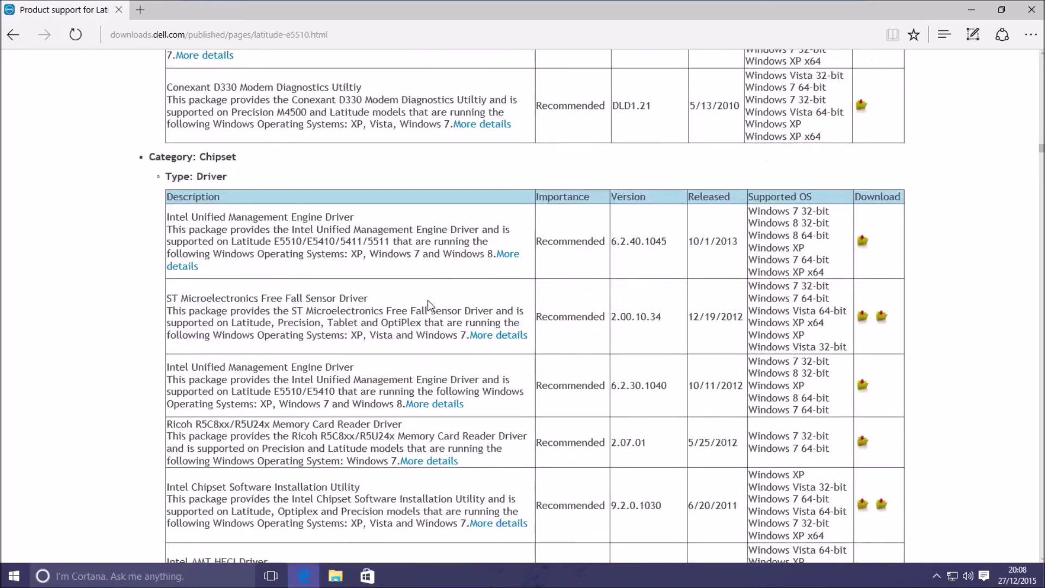
scroll(429, 296, "down", 20)
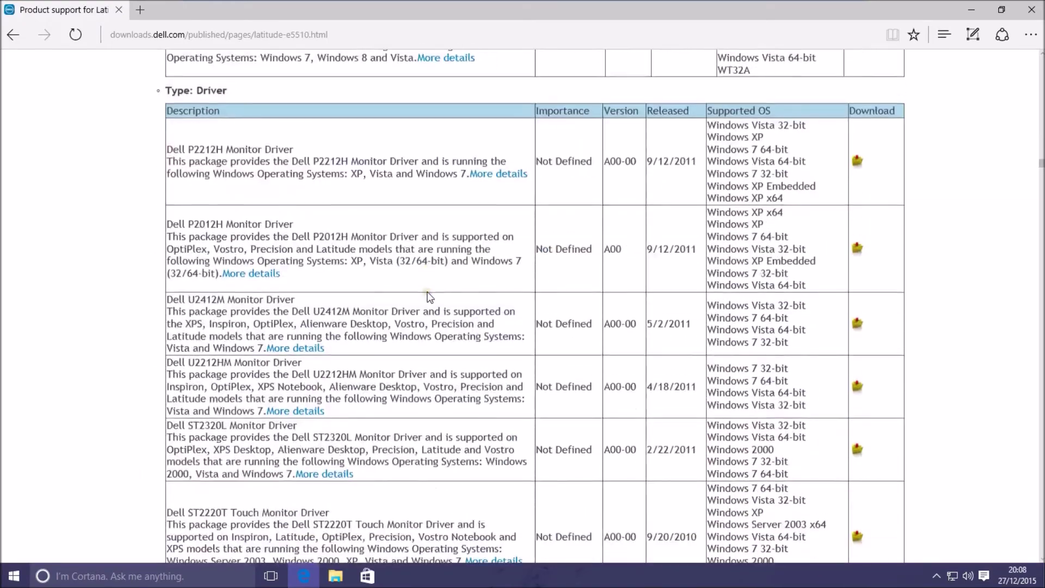
scroll(430, 298, "down", 20)
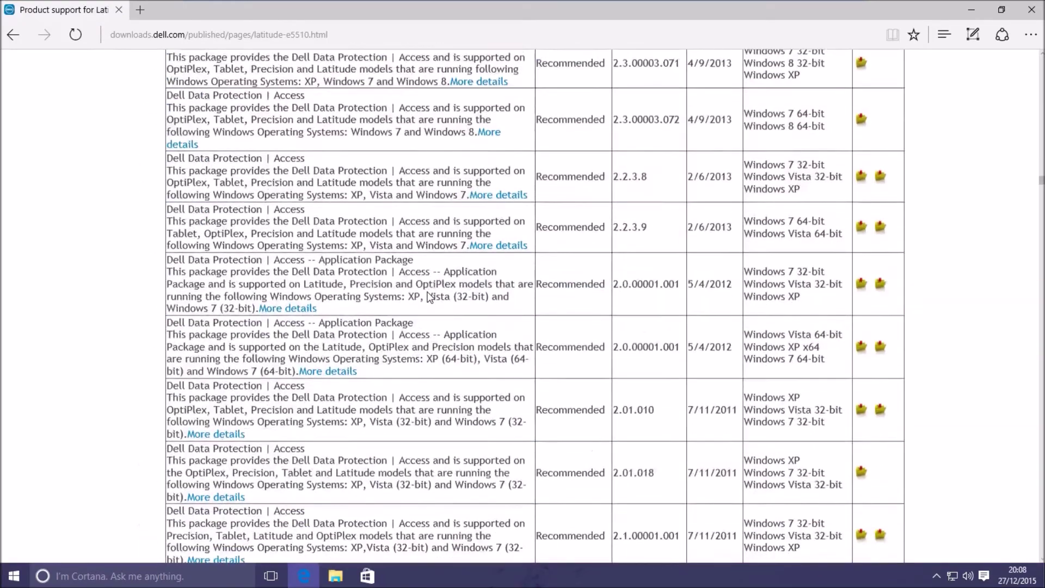
scroll(430, 297, "down", 10)
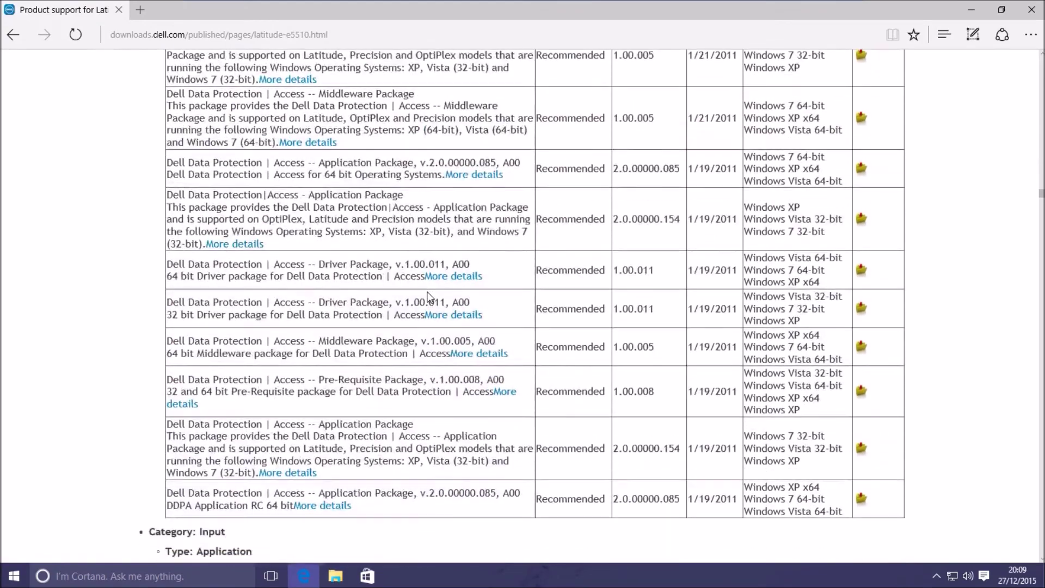
scroll(429, 297, "down", 20)
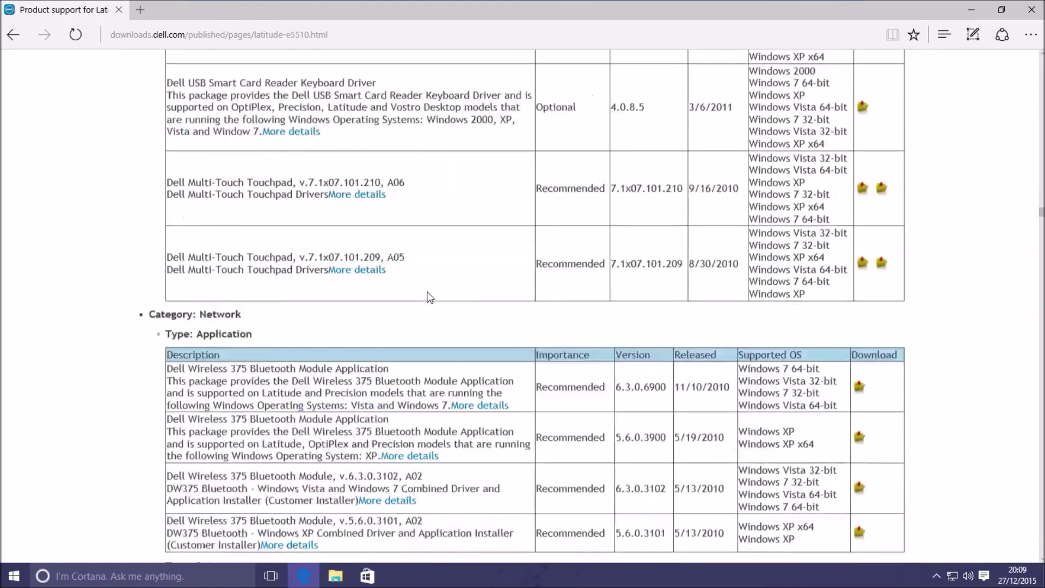
scroll(430, 297, "down", 20)
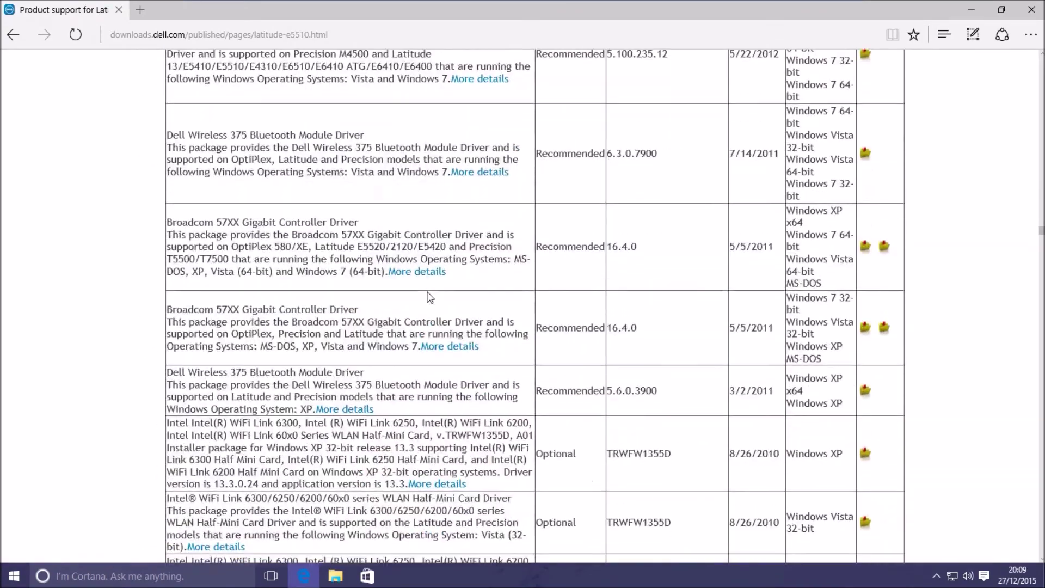
scroll(430, 297, "down", 20)
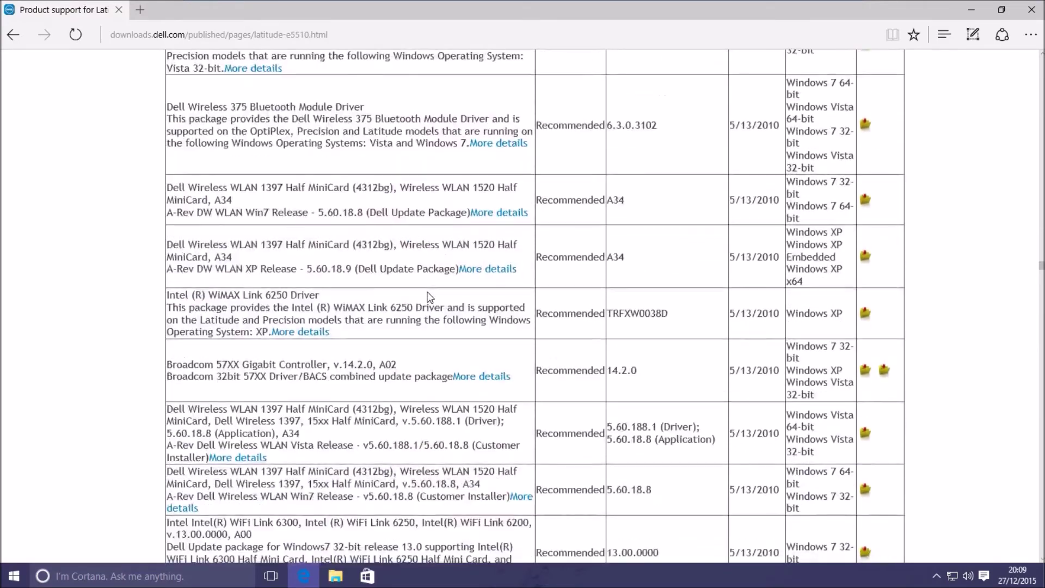
scroll(429, 297, "down", 10)
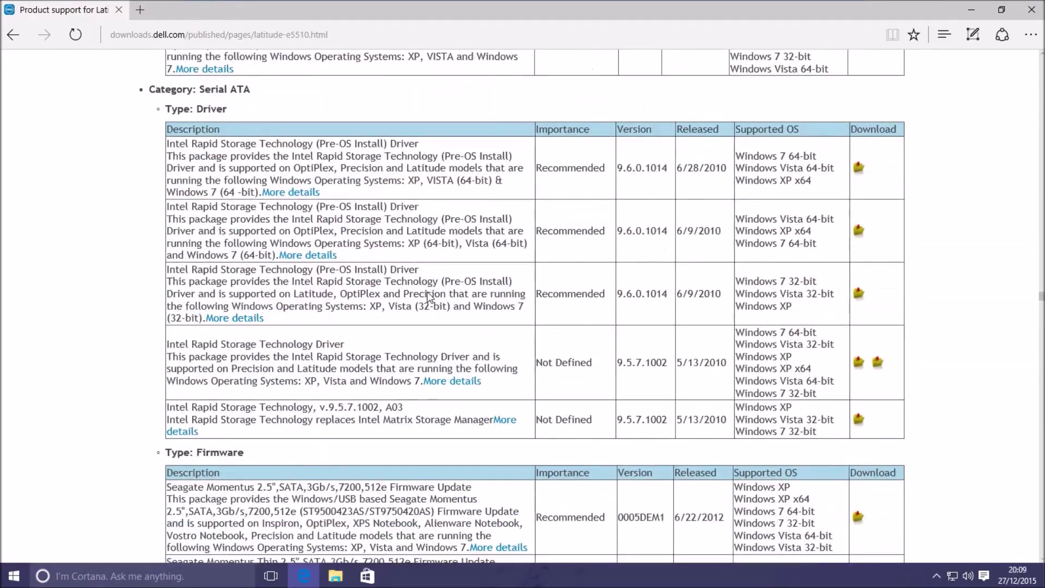
left_click_drag(148, 91, 258, 90)
left_click(253, 90)
Download the first 64-bit Intel Rapid Storage Technology (Pre-OS Install) Driver and show it in its folder.
left_click_drag(420, 145, 165, 138)
left_click(757, 312)
left_click(860, 168)
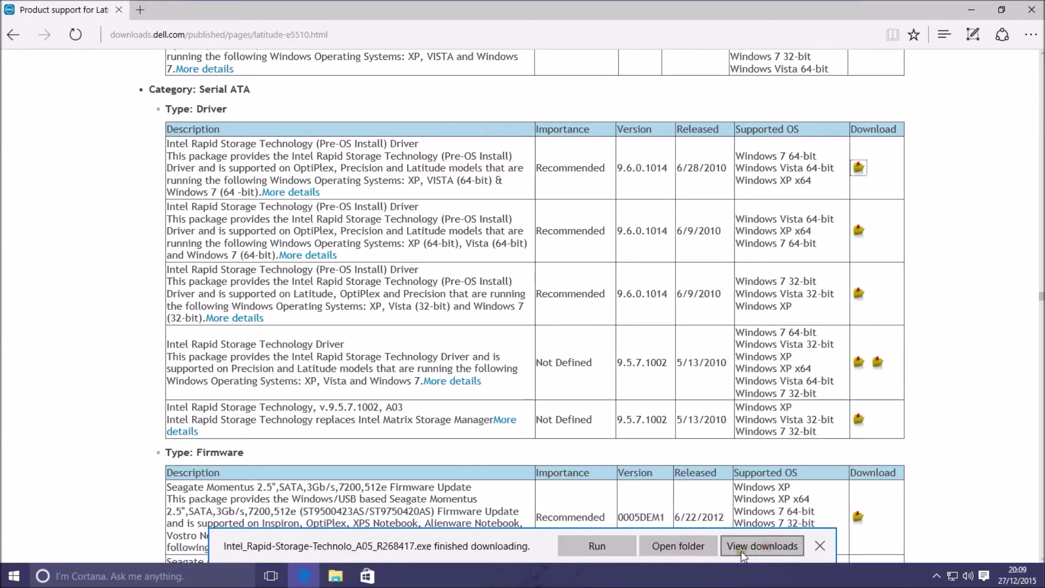
left_click(684, 548)
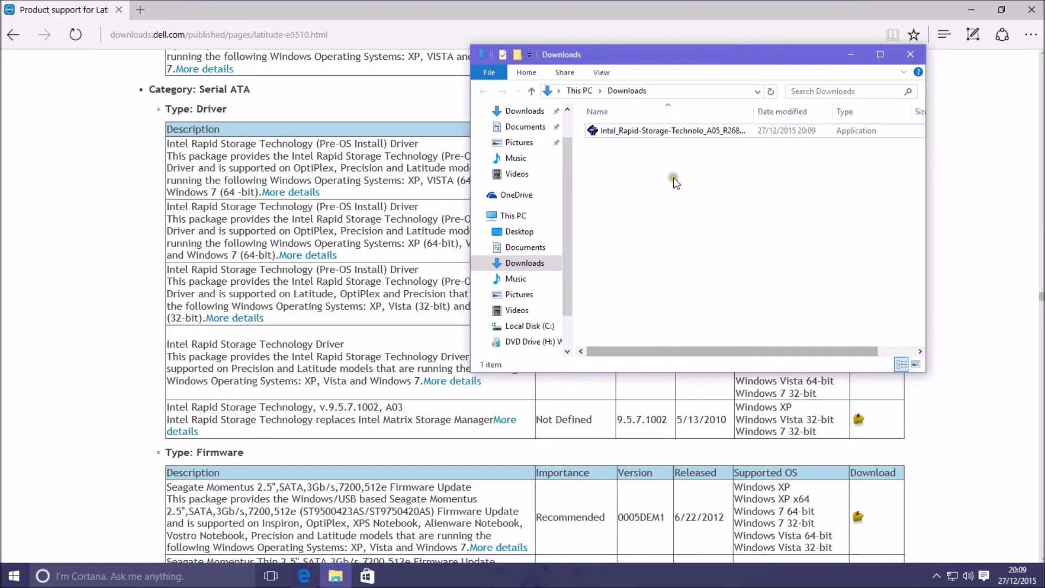
Run the Intel driver installer and unzip it into a newly created C:\Dell\Drivers\JCNJP.
left_click(640, 131)
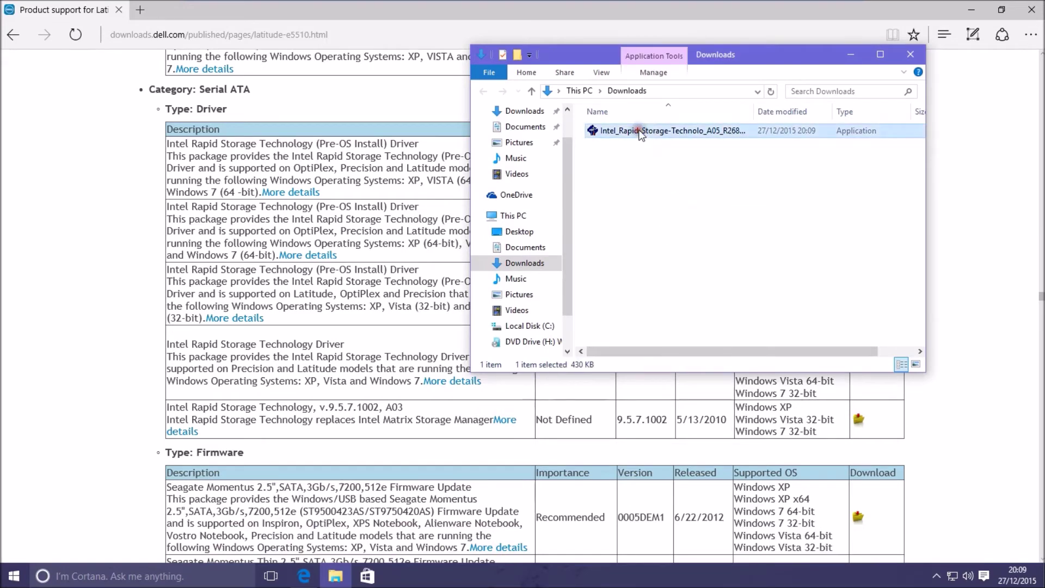
double_click(640, 133)
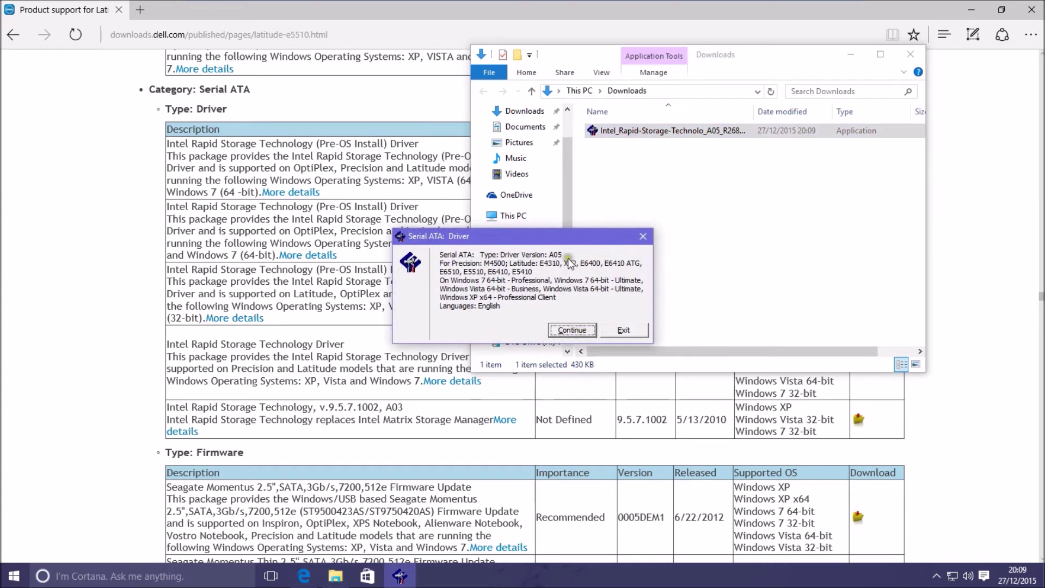
left_click(565, 331)
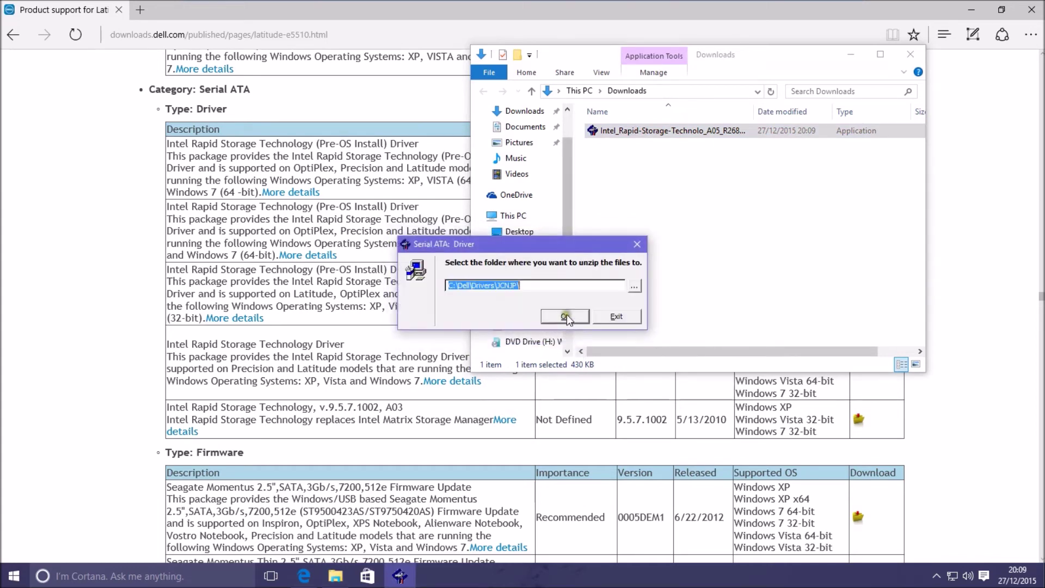
right_click(509, 285)
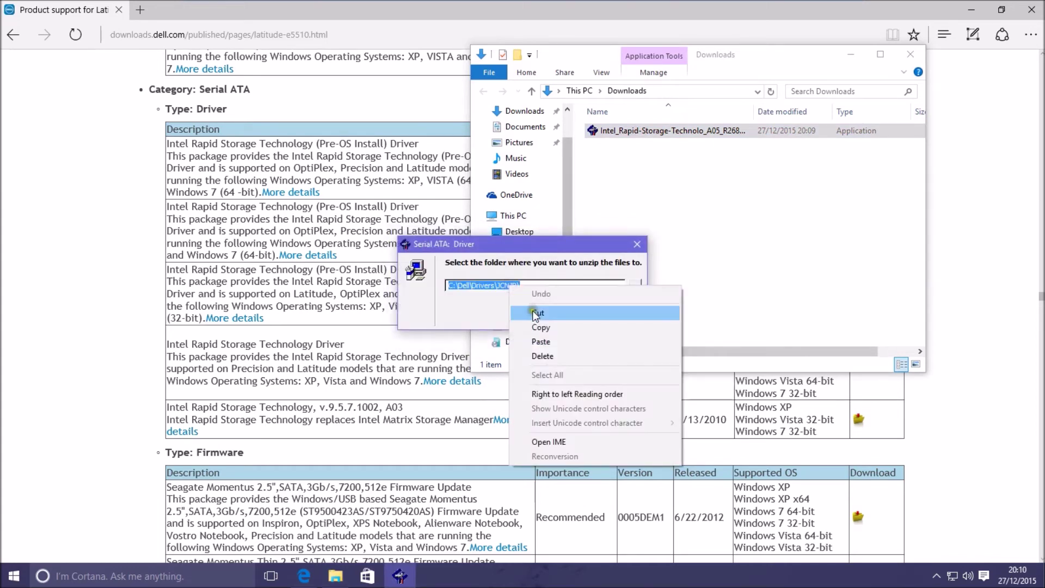
left_click(547, 320)
left_click(558, 318)
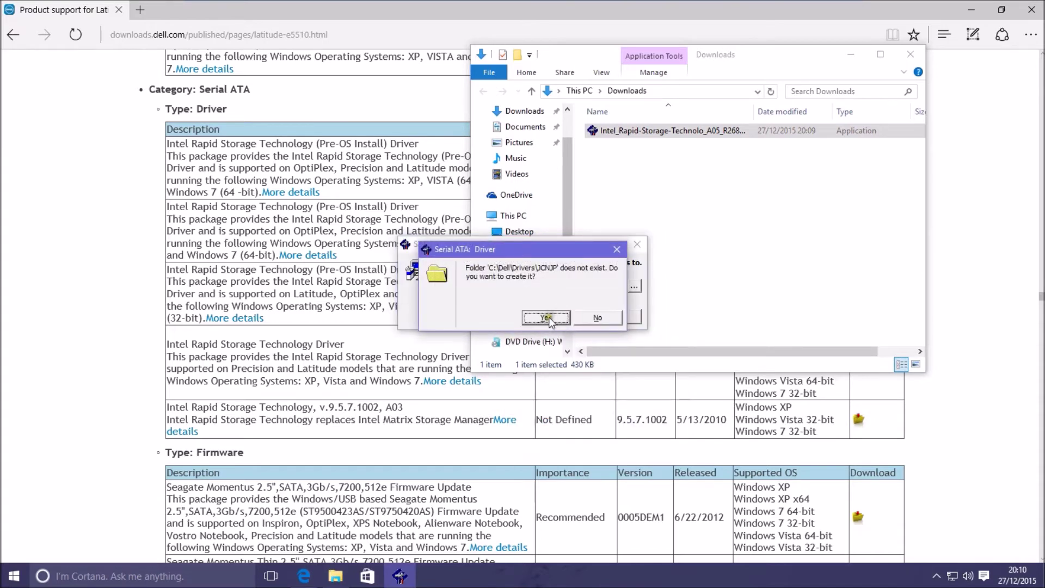
left_click(545, 318)
left_click(583, 319)
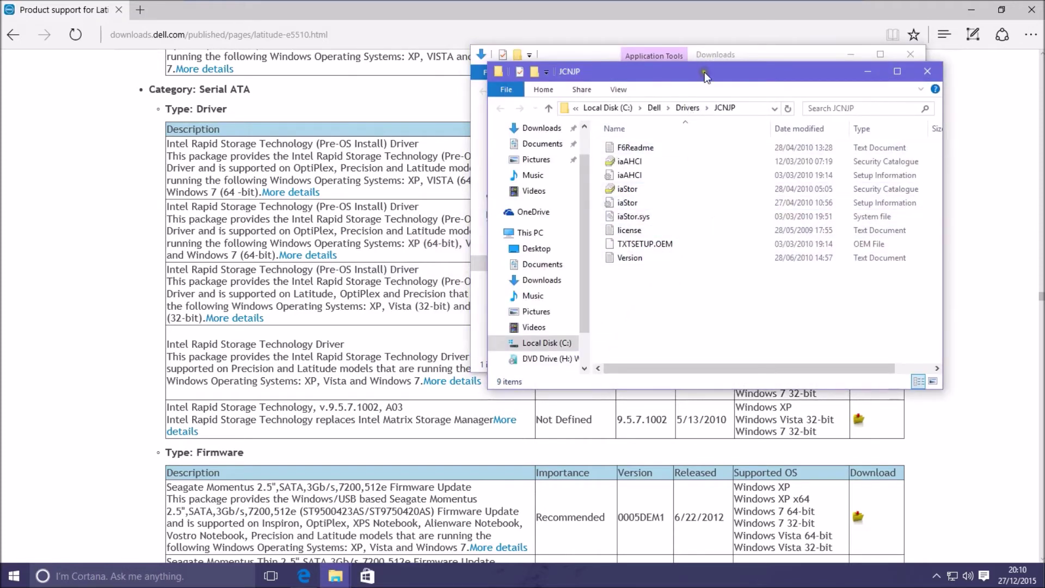
Move the JCNJP window to the left and select all nine extracted driver files.
left_click_drag(705, 72, 223, 56)
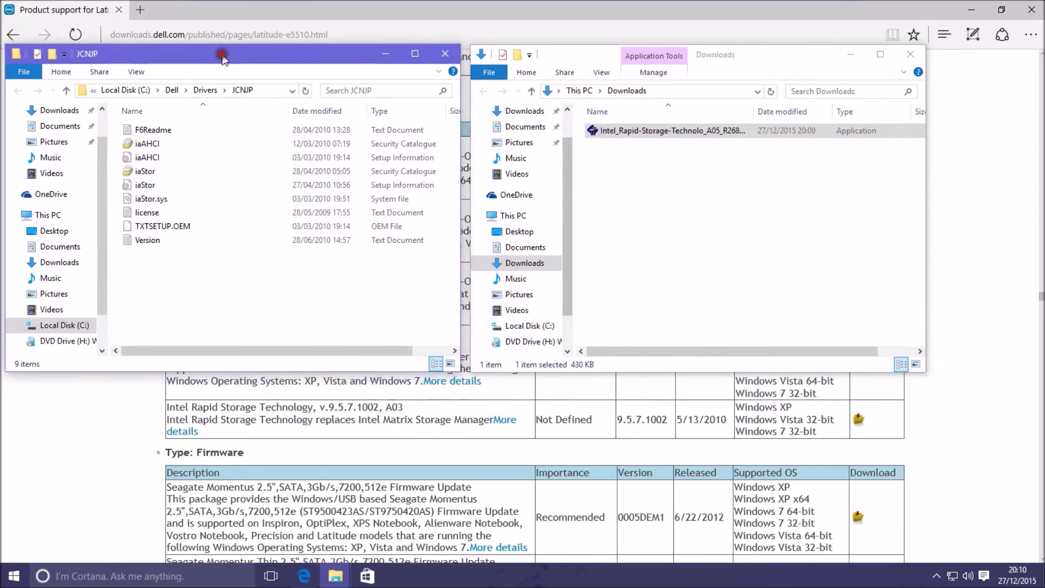
left_click_drag(195, 304, 168, 132)
right_click(169, 133)
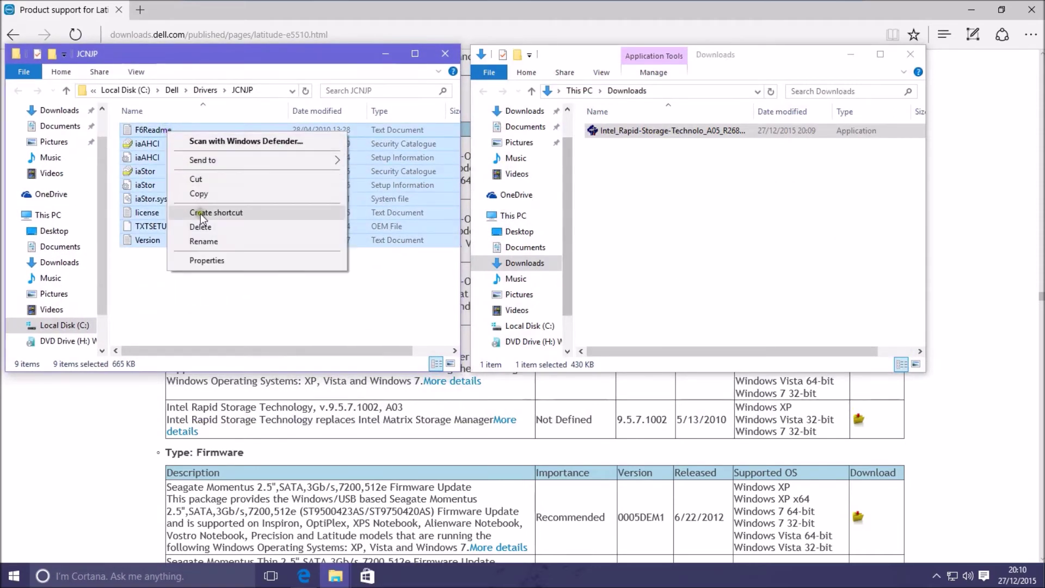
Copy the nine driver files and show the contents of the USB (D:) drive.
left_click(204, 194)
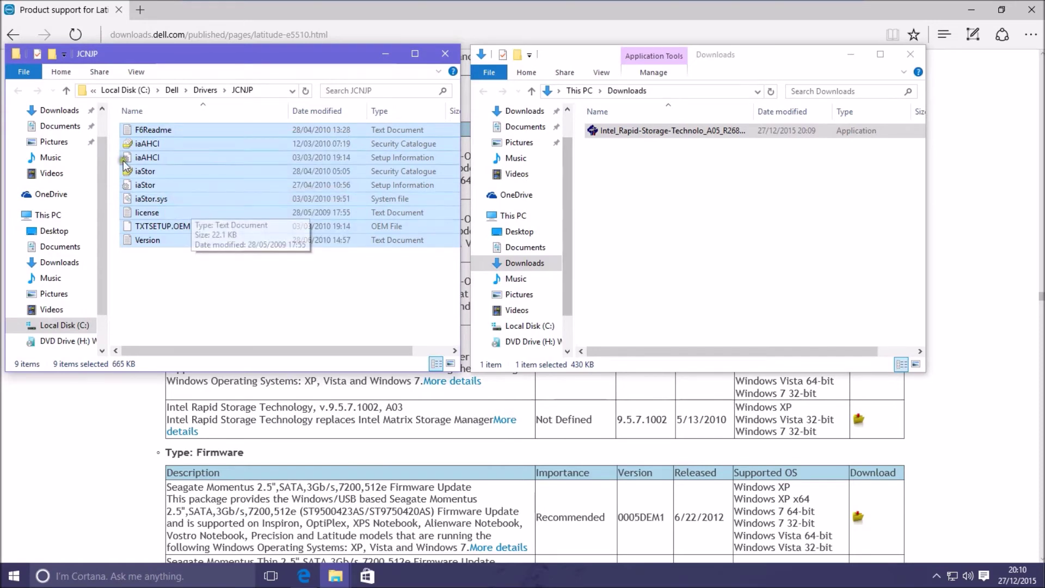
left_click(659, 341)
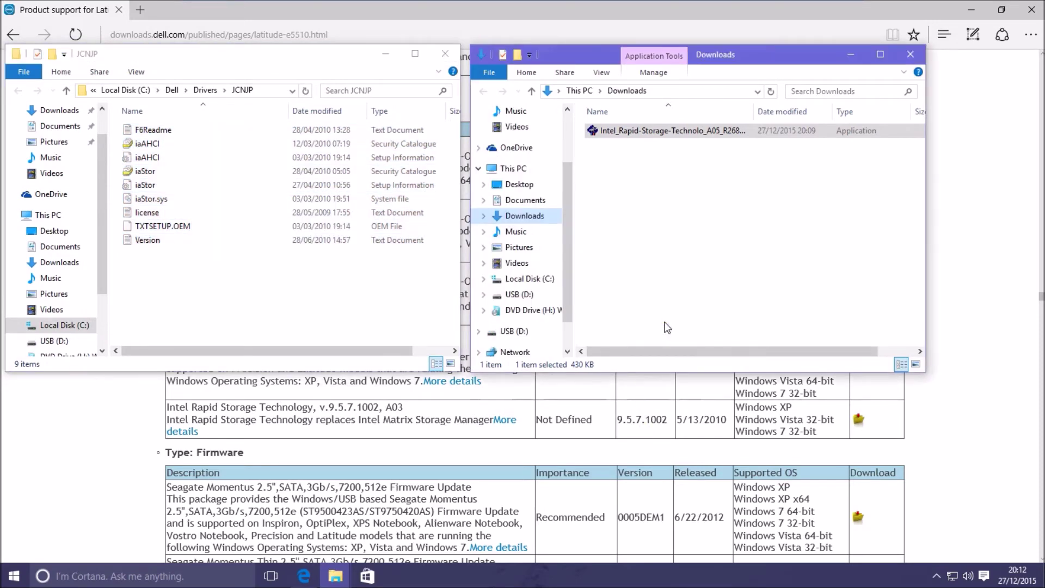
left_click(517, 331)
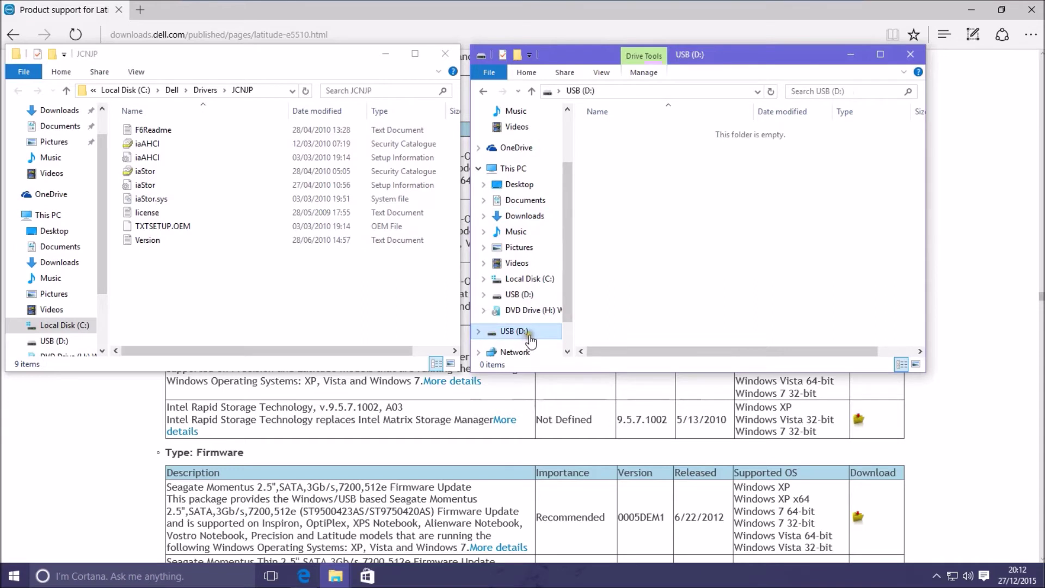
Create a new folder named F6FLPYx64 on USB (D:) and open it.
right_click(631, 184)
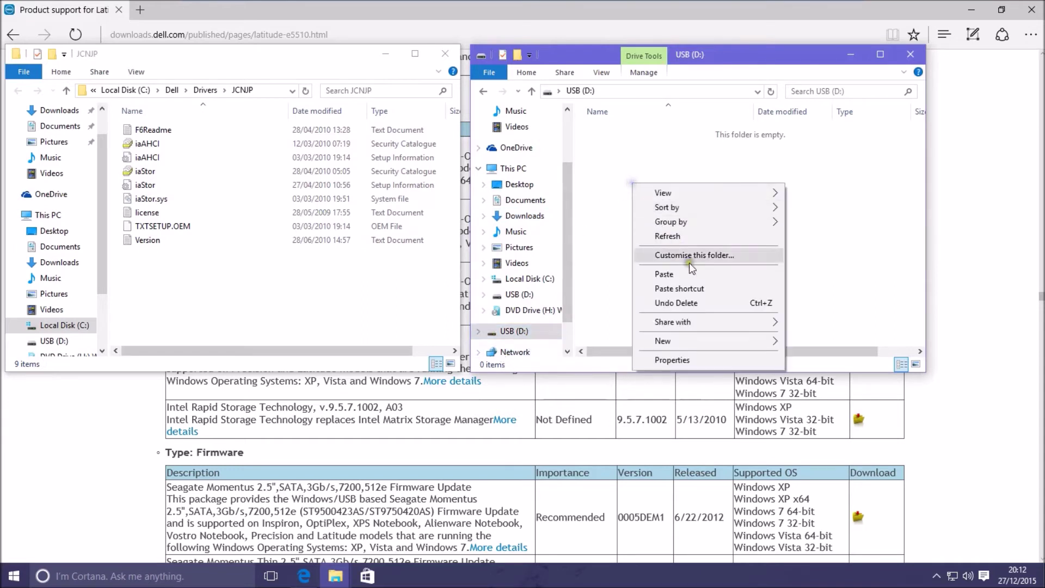
left_click(728, 341)
key("Return")
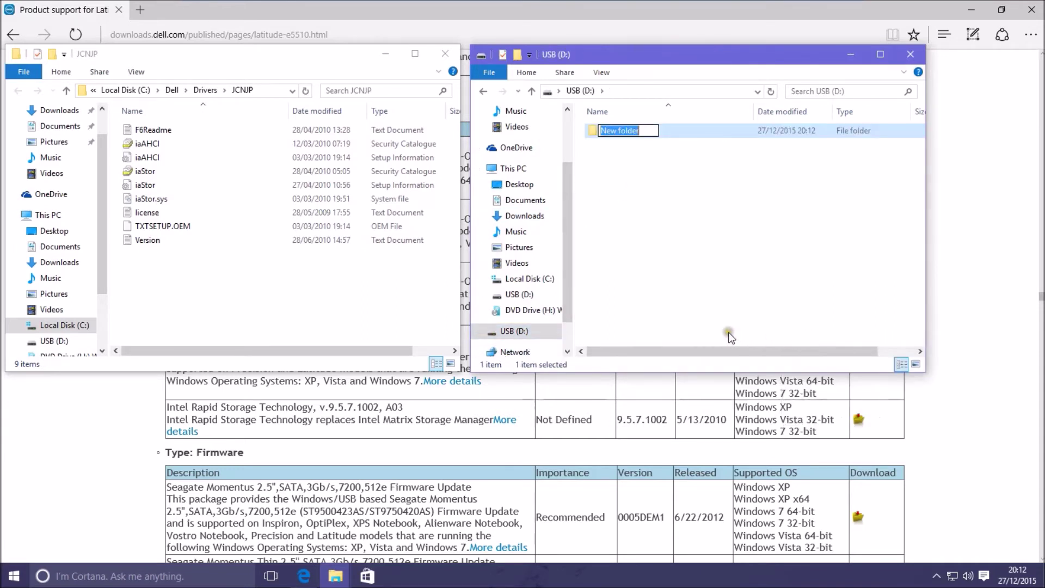
type("F6F")
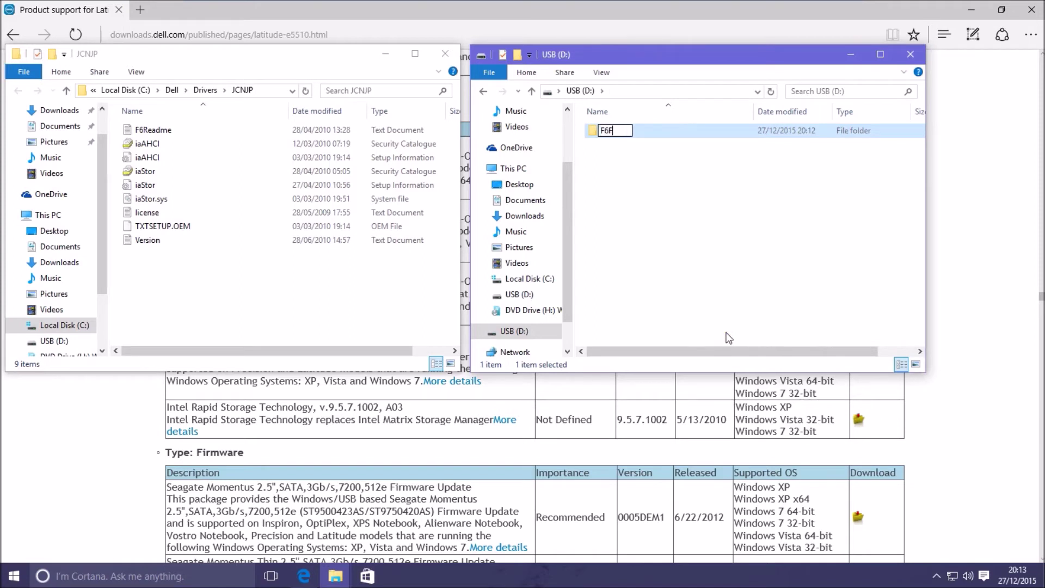
type("LPYx64")
key("Return")
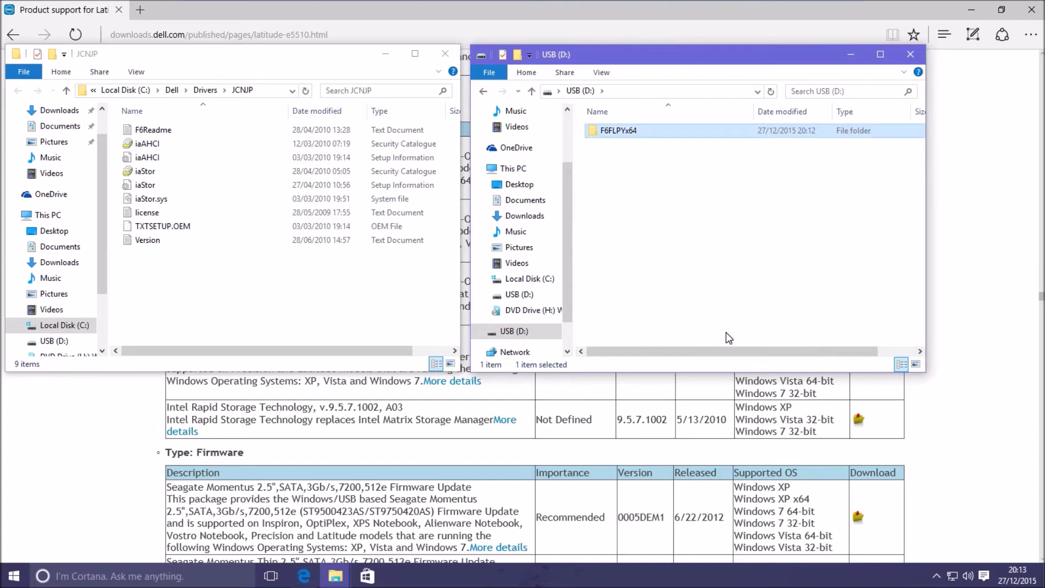
key("Return")
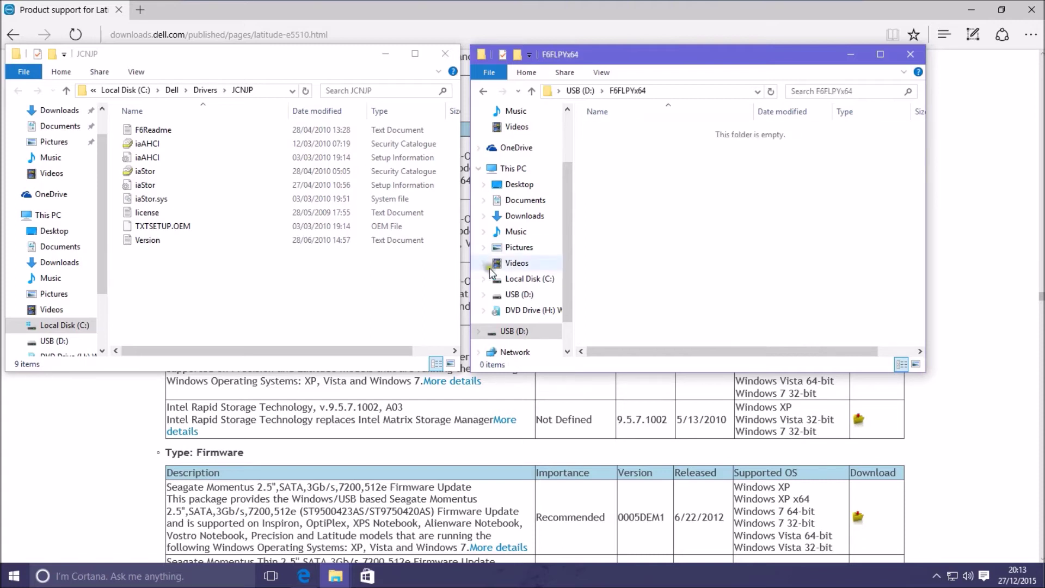
Copy all nine driver files from JCNJP into the F6FLPYx64 folder.
left_click(257, 163)
left_click_drag(225, 278, 260, 129)
left_click_drag(222, 159, 742, 211)
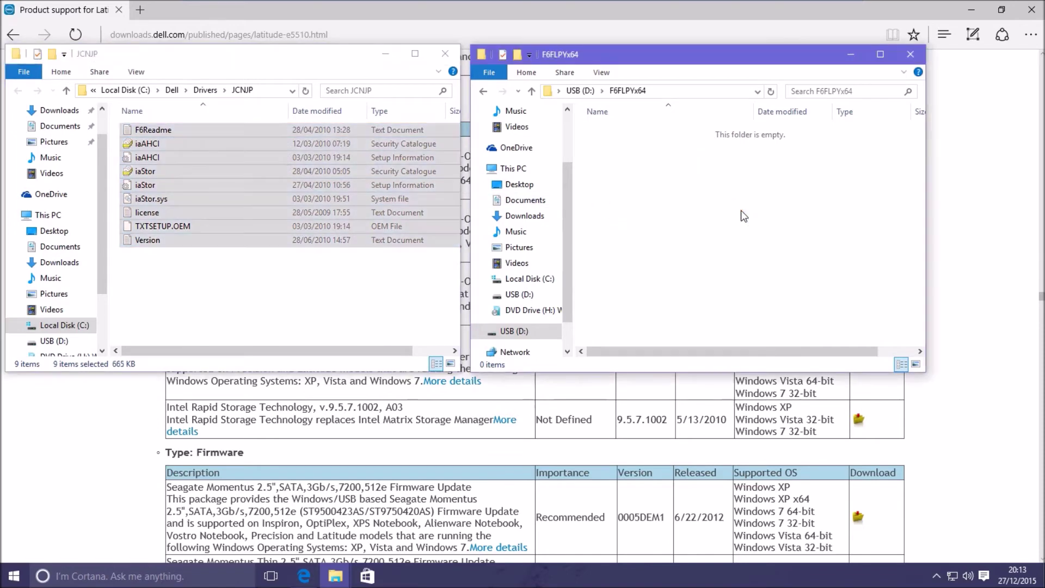
Change the USB (D:) drive label to SATA in its Properties and apply it.
right_click(518, 331)
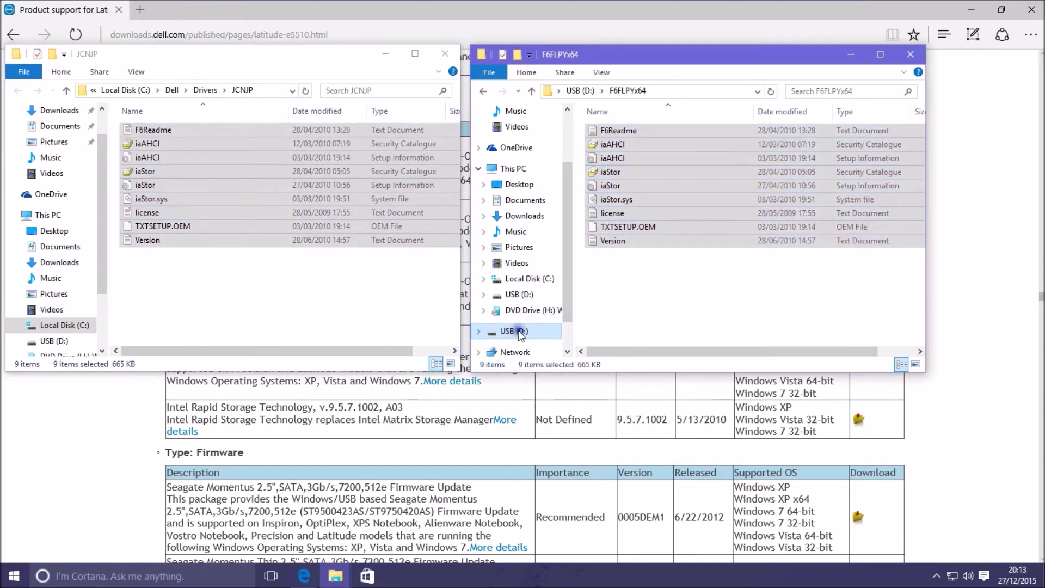
left_click(550, 320)
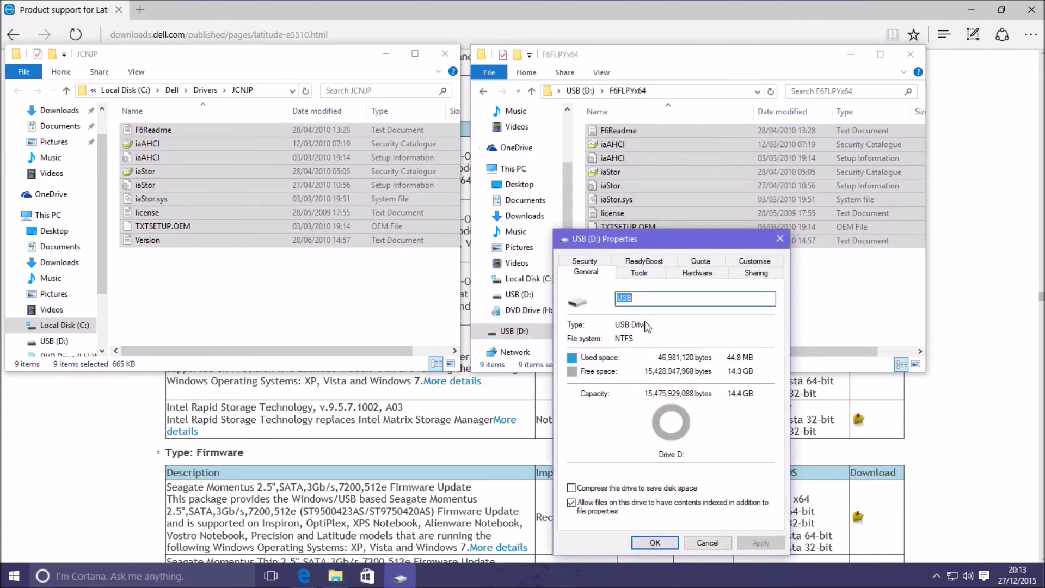
type("SATA")
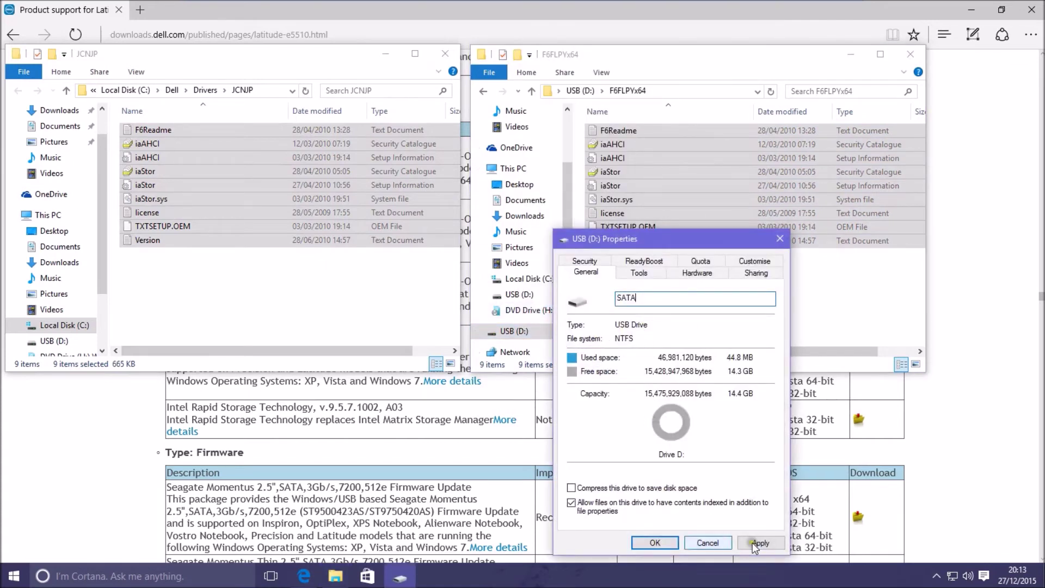
left_click(656, 543)
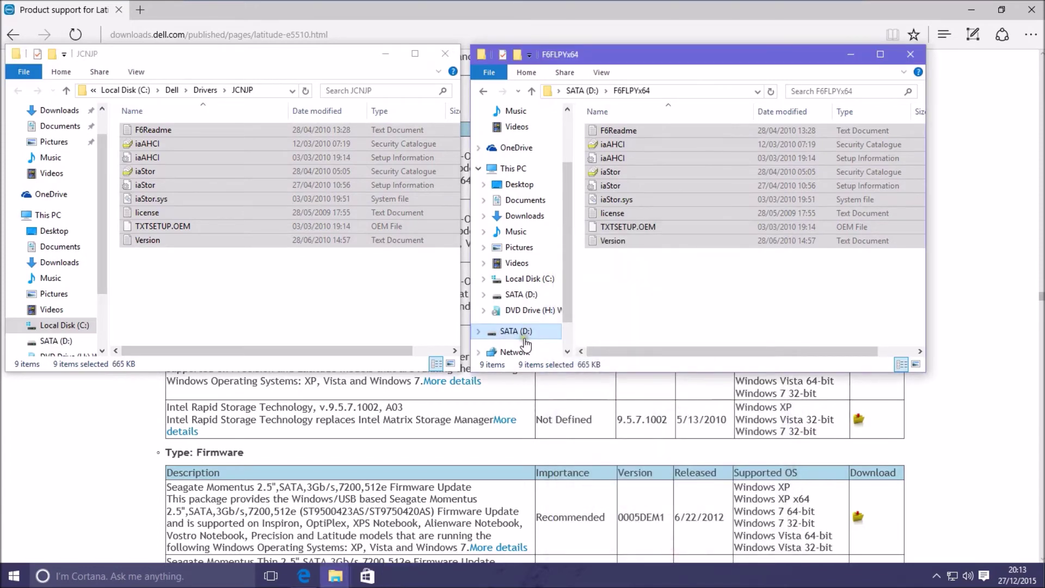
left_click(702, 291)
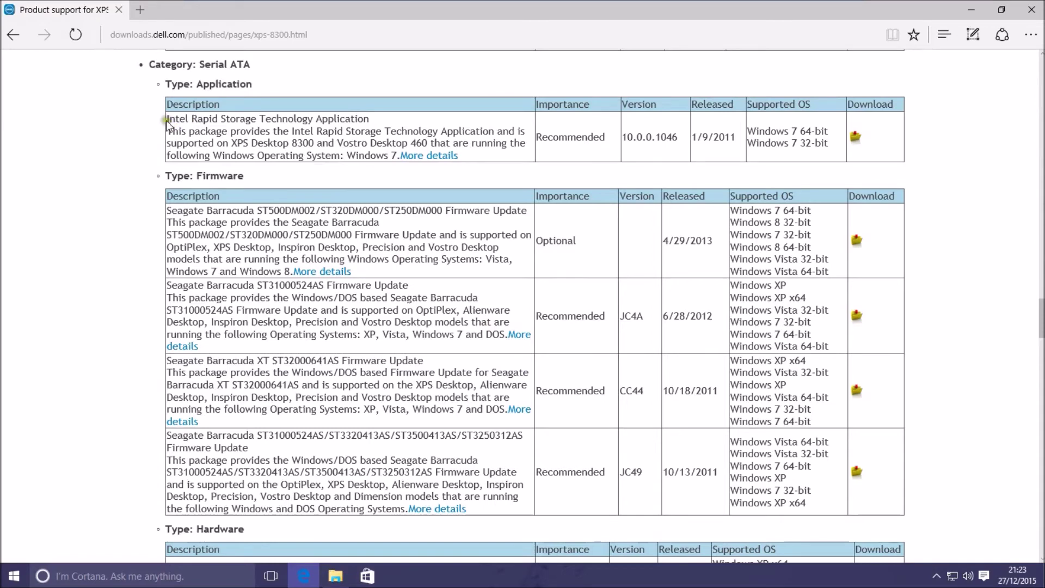
Highlight the Intel Rapid Storage Technology Application package on the Dell page, then open Downloads.
left_click_drag(166, 120, 401, 123)
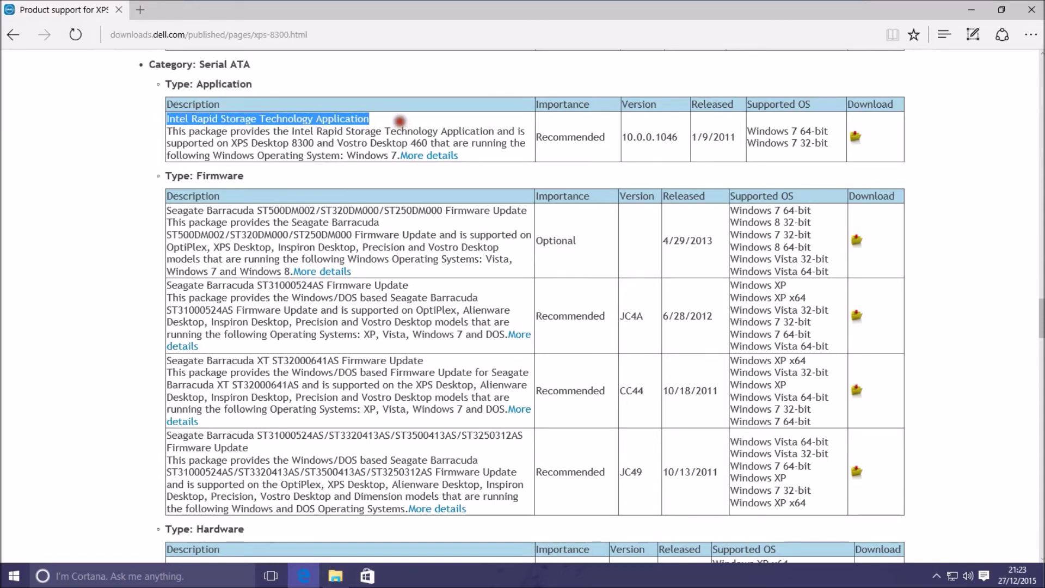
left_click(261, 86)
left_click_drag(204, 80, 197, 78)
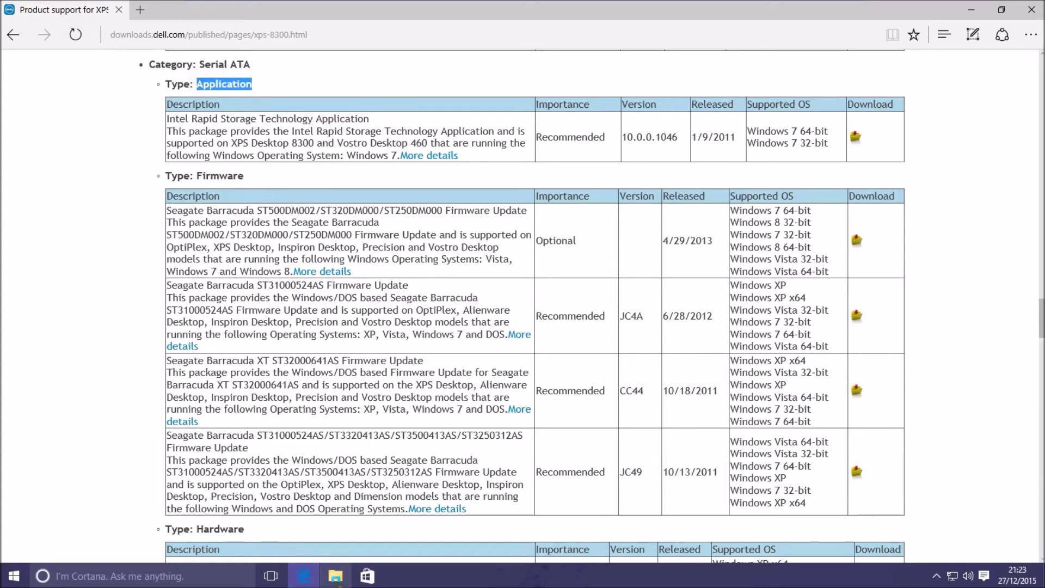
left_click(342, 580)
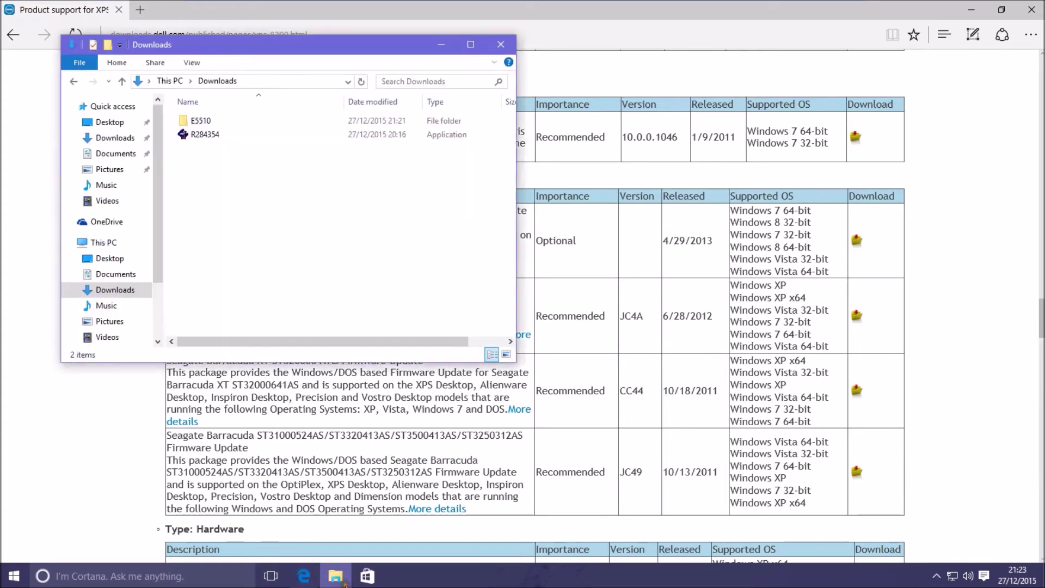
Extract R284354 into C:\dell\drivers\R284354, copying that path and declining its setup program.
left_click(213, 135)
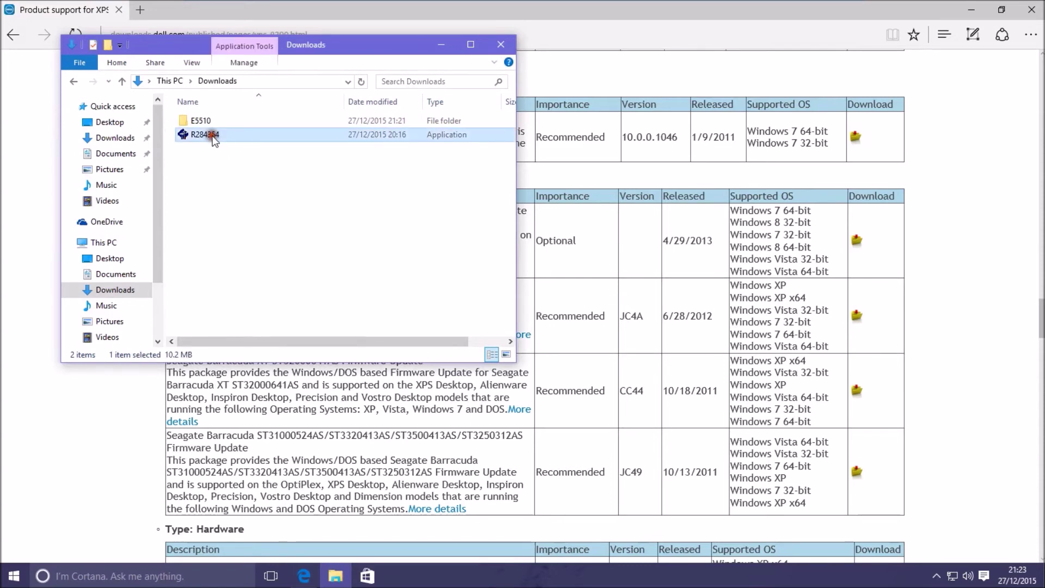
double_click(212, 136)
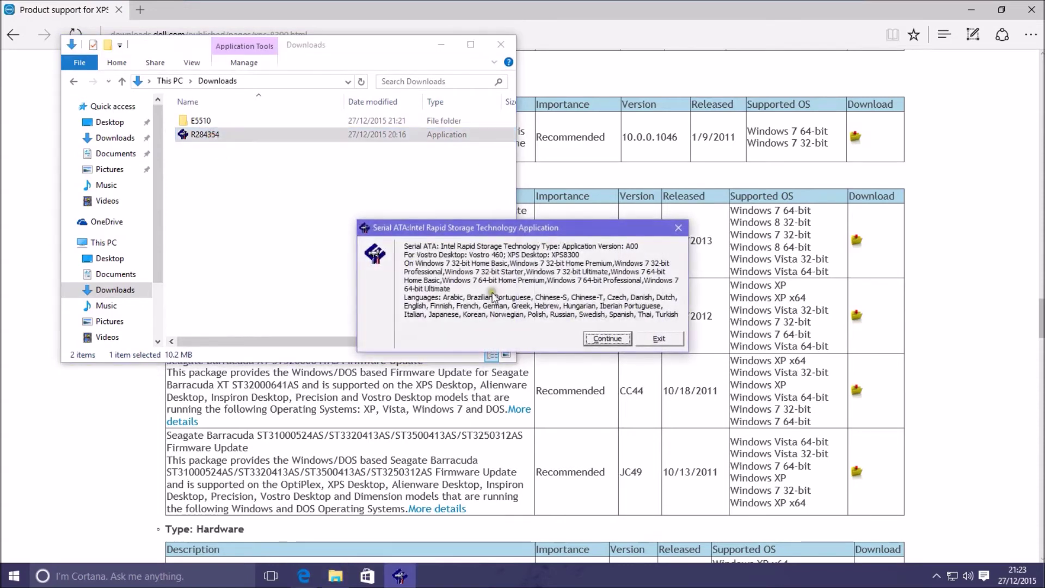
left_click(608, 339)
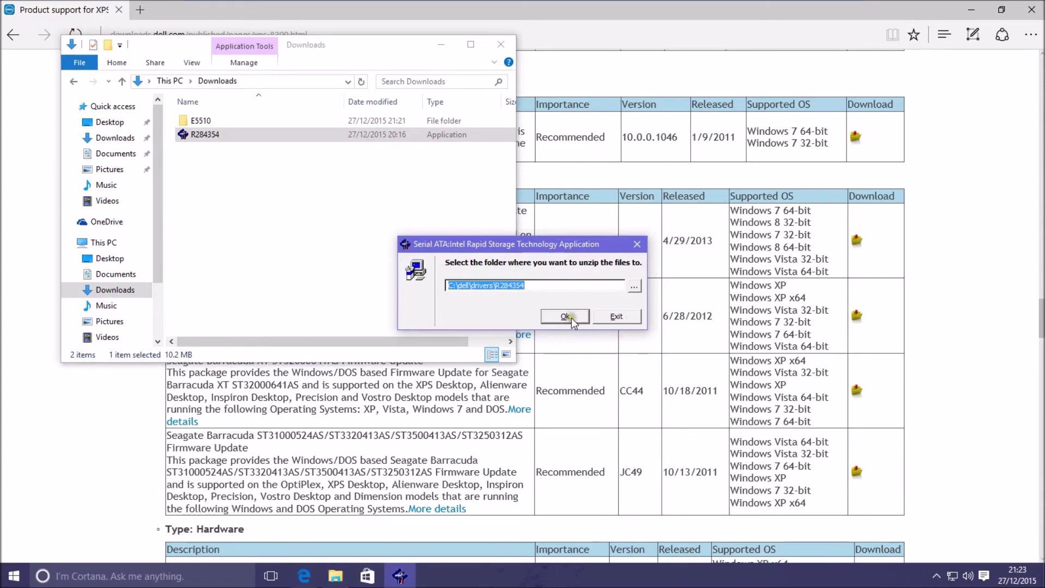
right_click(514, 285)
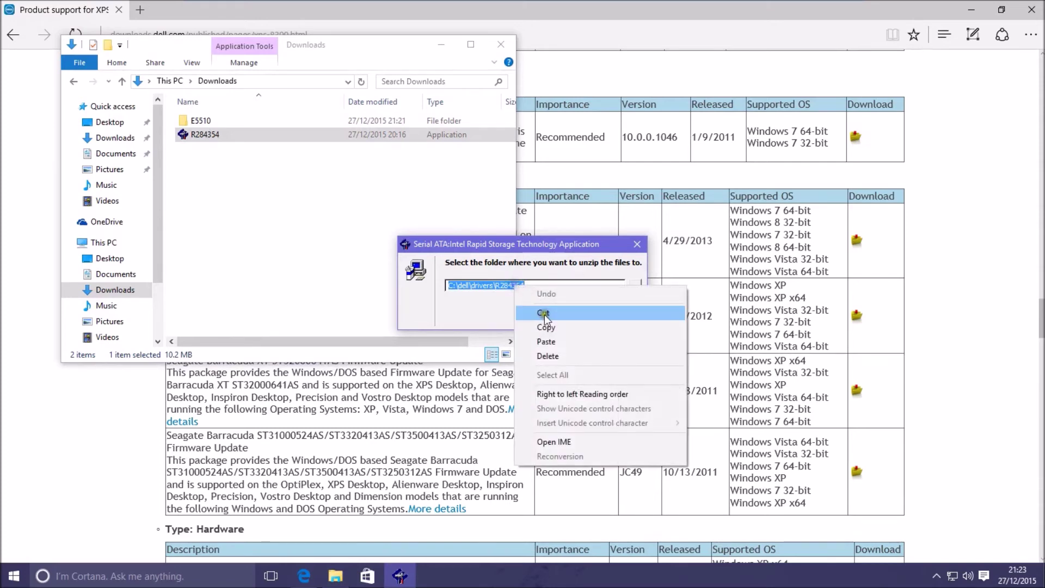
left_click(556, 328)
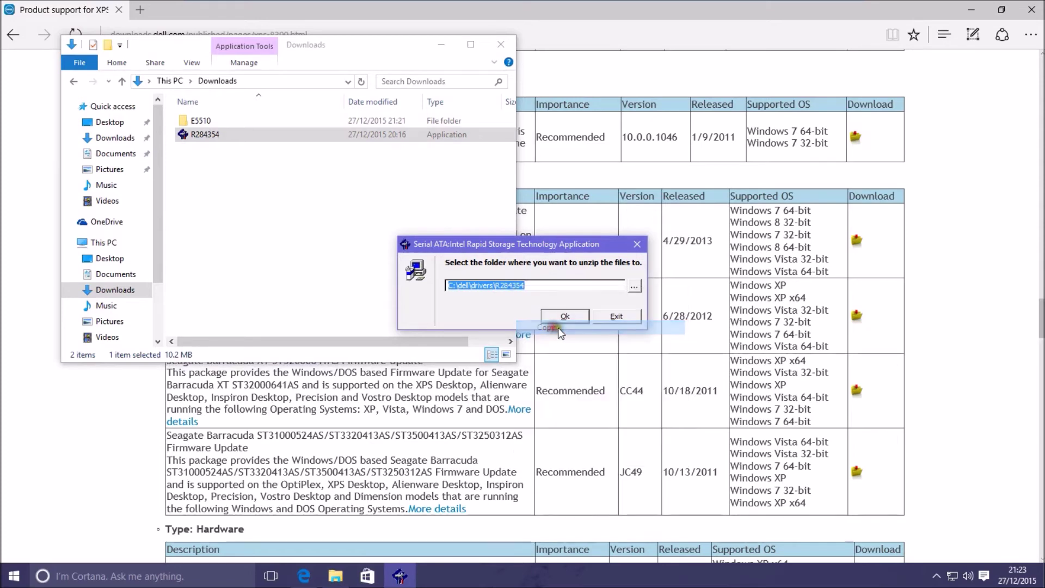
left_click(565, 317)
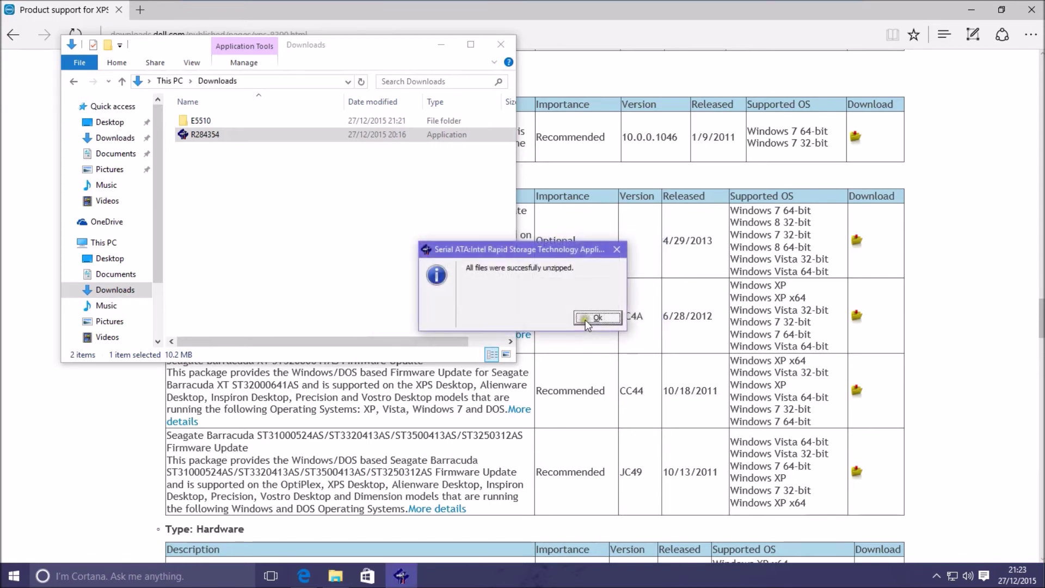
left_click(586, 319)
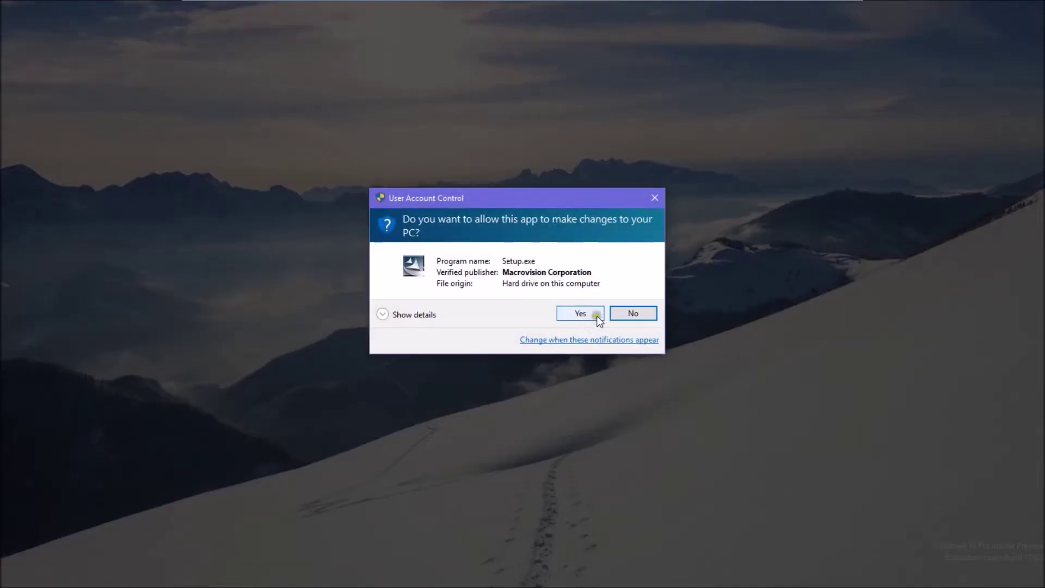
left_click(620, 316)
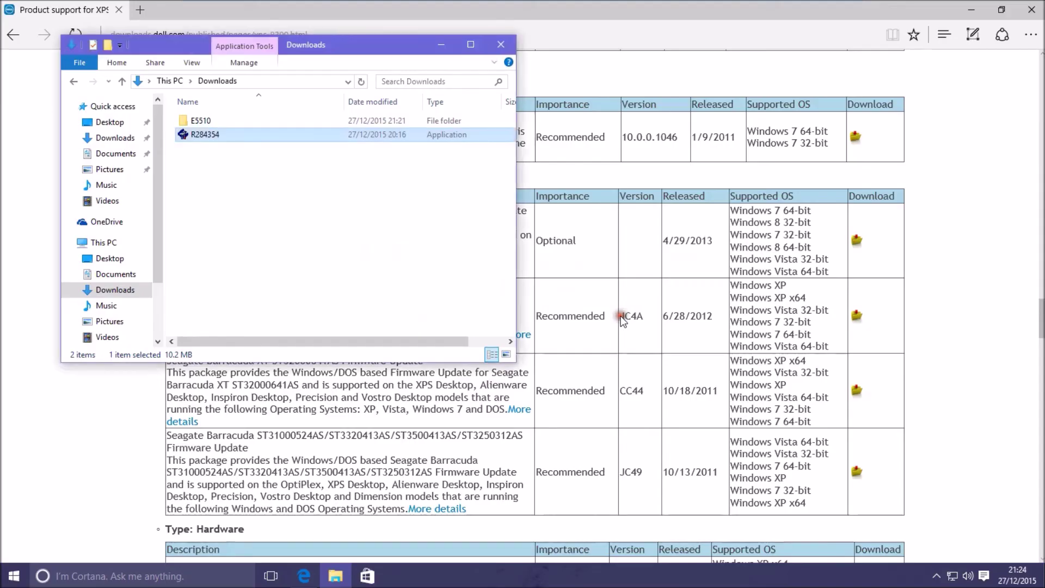
left_click(281, 77)
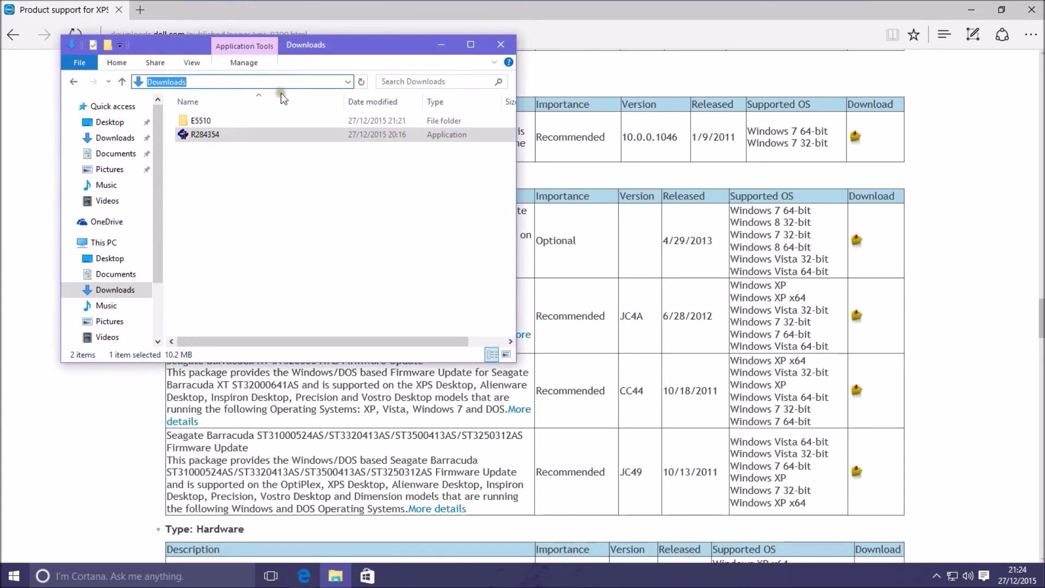
Go to C:\dell\drivers\R284354 via the pasted path, check x64 and x86, then open x64.
key("ctrl+v")
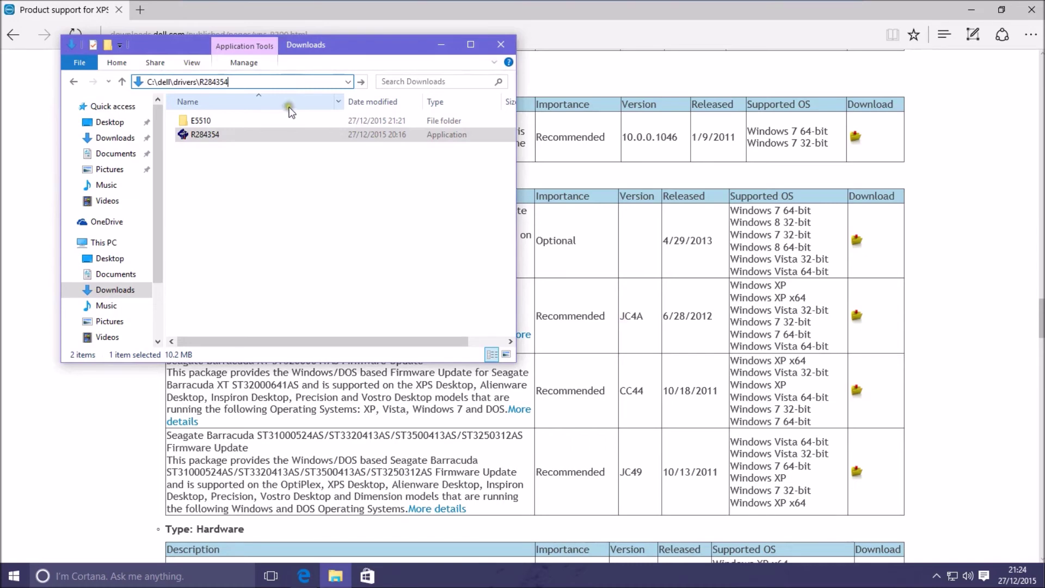
key("Return")
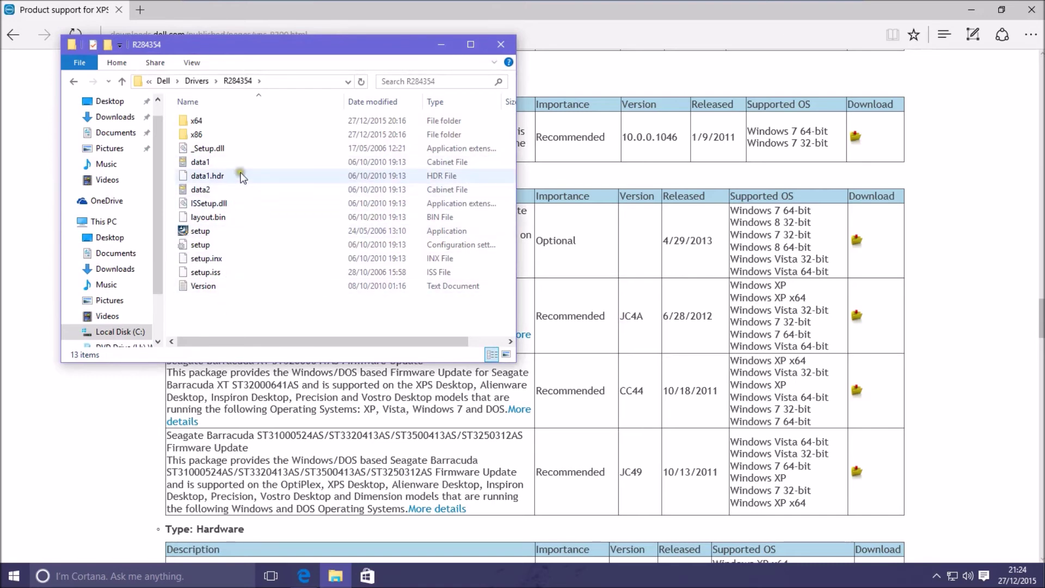
double_click(217, 122)
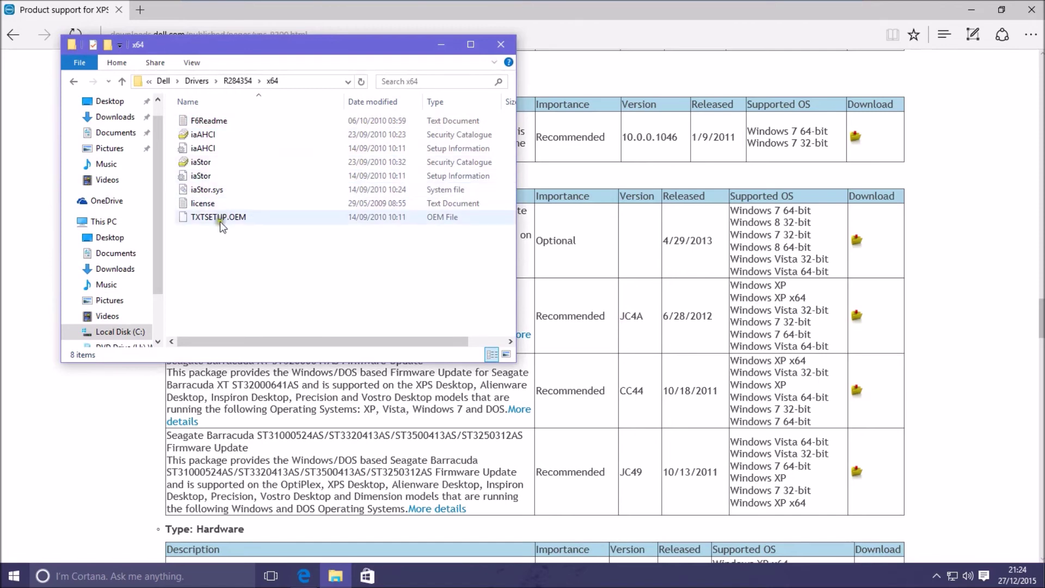
key("BackSpace")
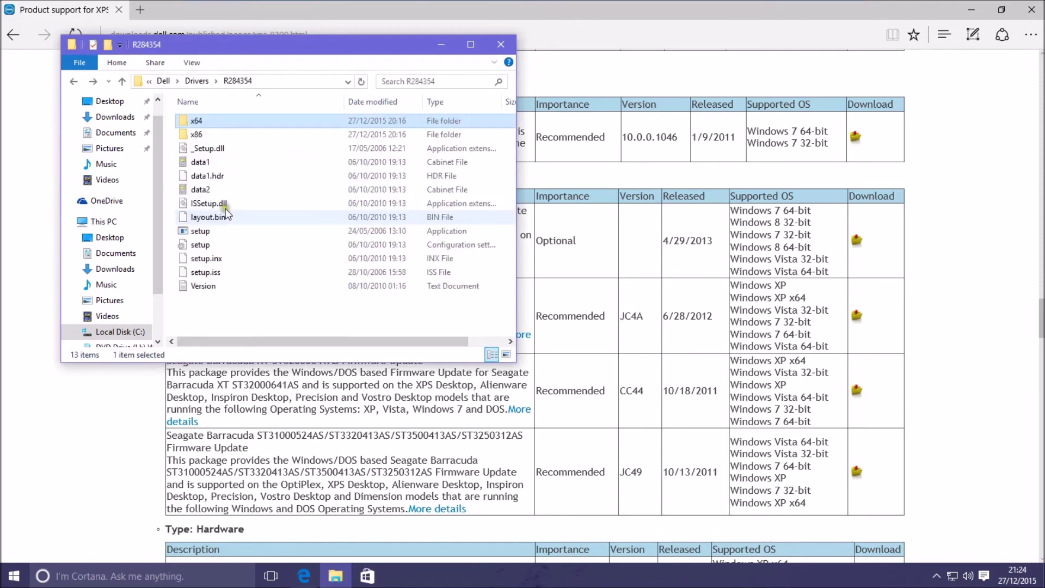
double_click(216, 134)
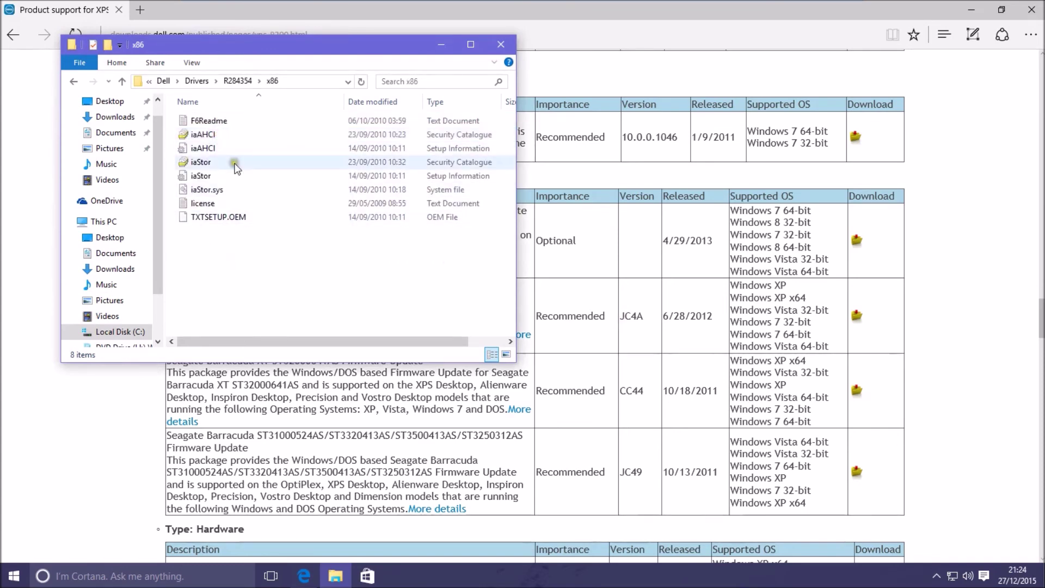
key("BackSpace")
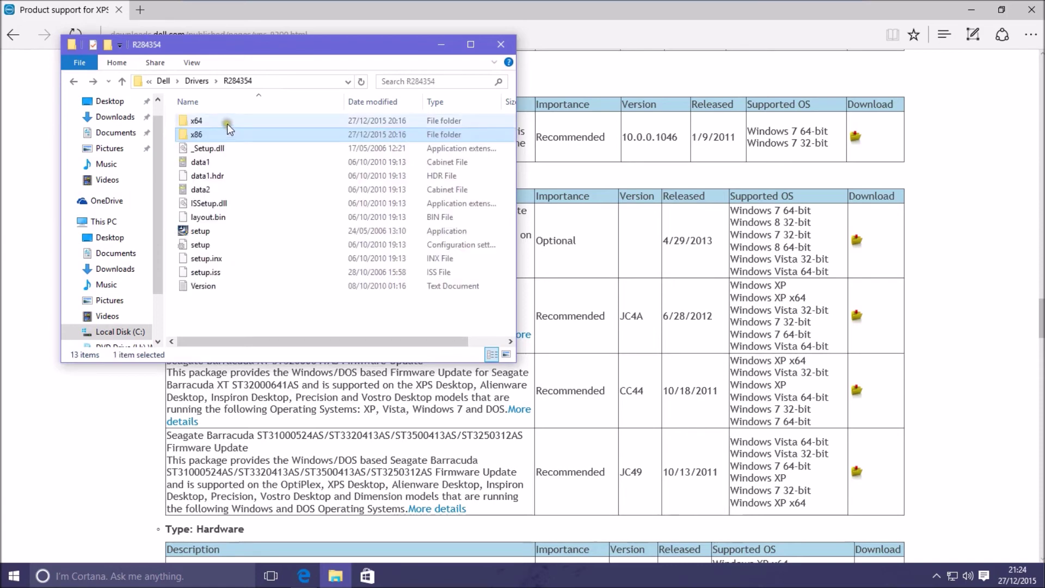
double_click(226, 122)
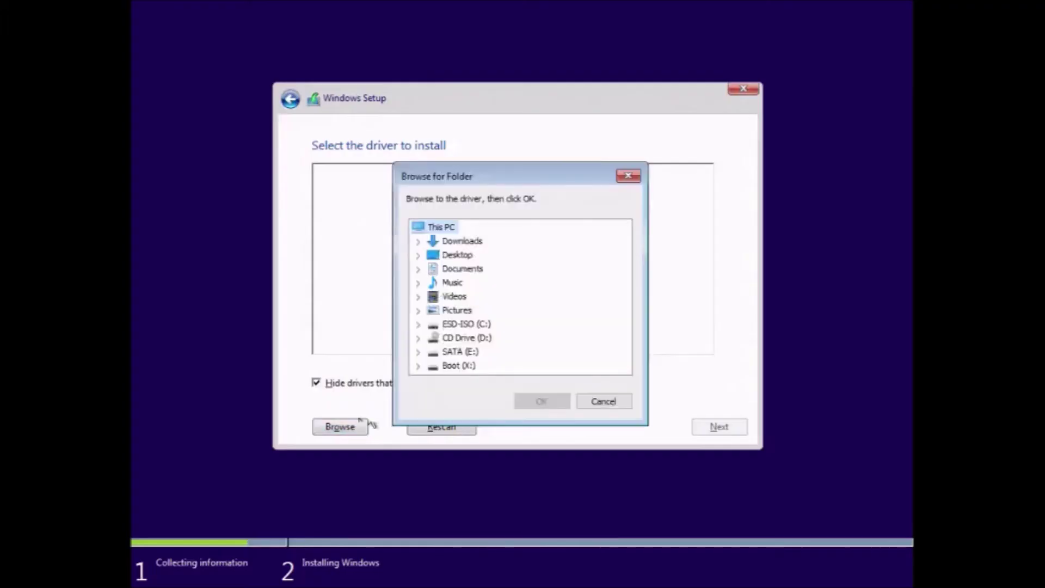
Expand SATA (E:) in Browse for Folder and confirm F6FLPYx64 as the driver folder.
left_click(448, 353)
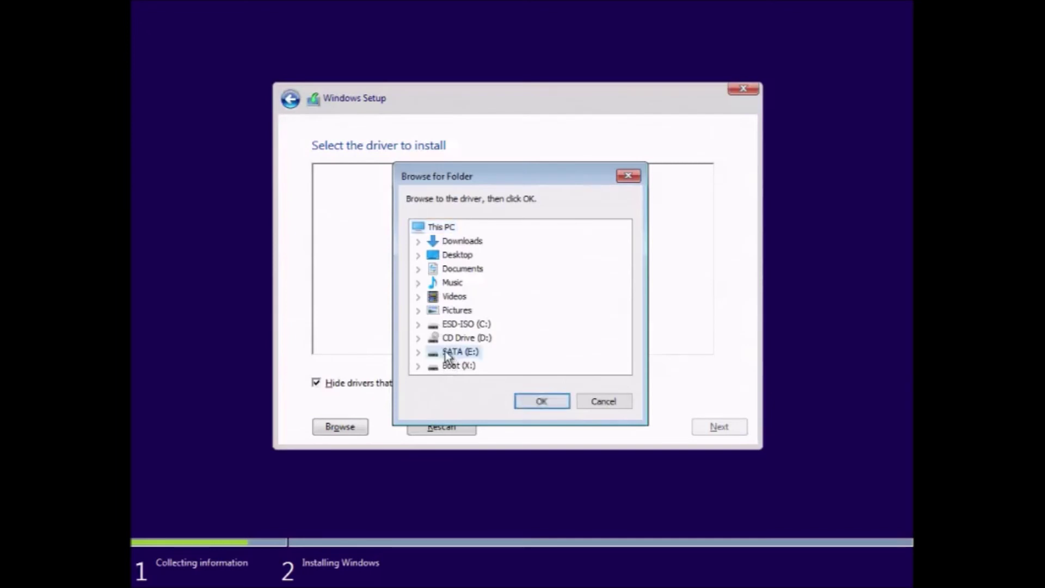
left_click(418, 352)
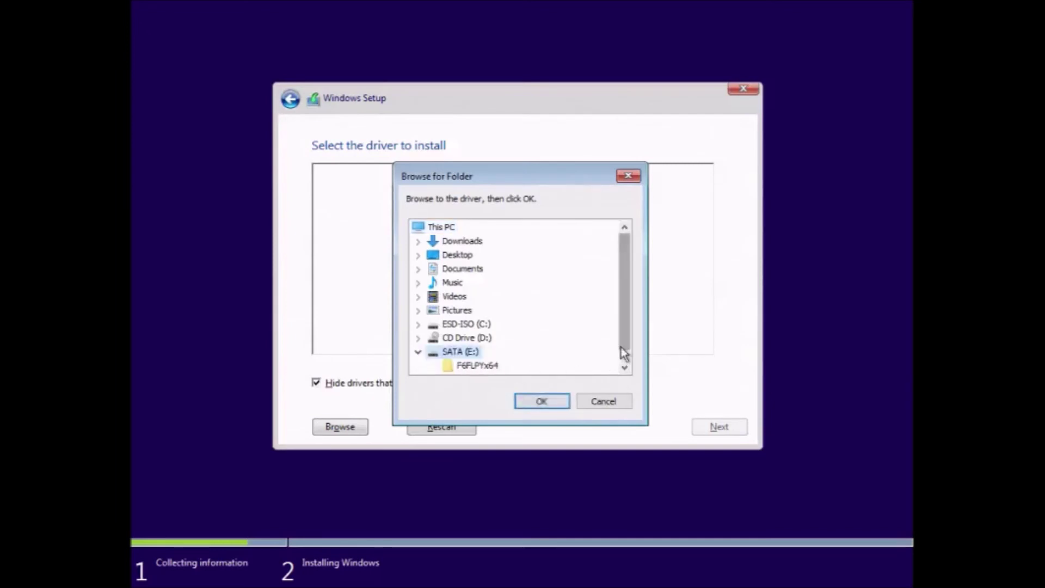
left_click(625, 368)
left_click(493, 354)
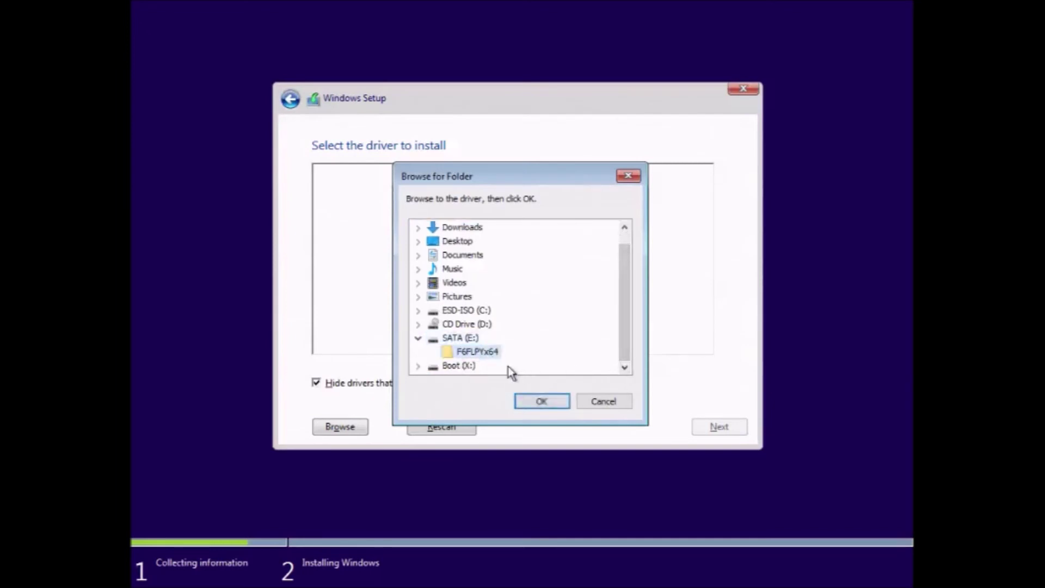
left_click(542, 402)
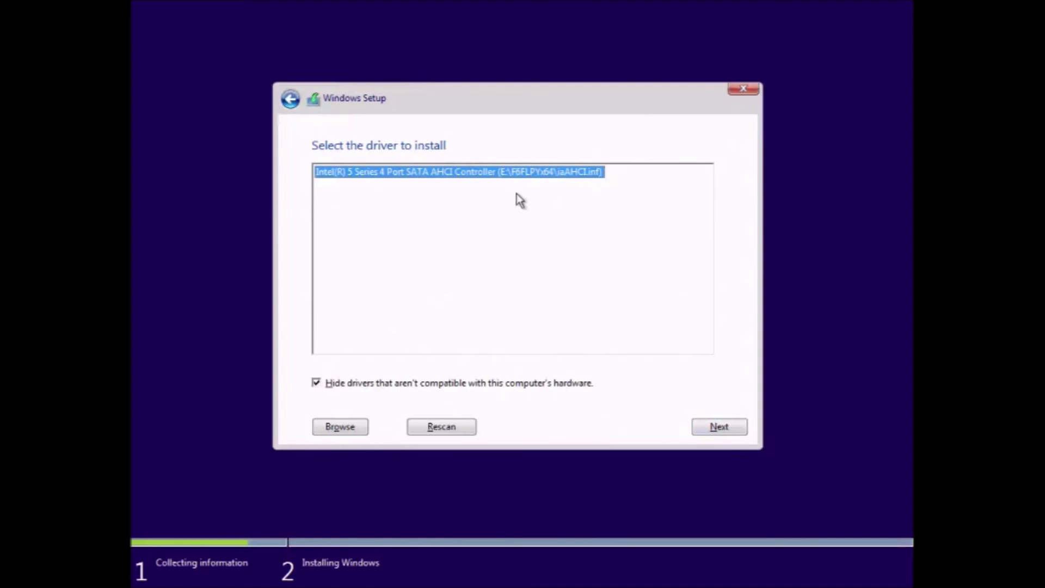
Install the selected Intel 5 Series 4 Port SATA AHCI Controller driver from F6FLPYx64.
left_click(701, 425)
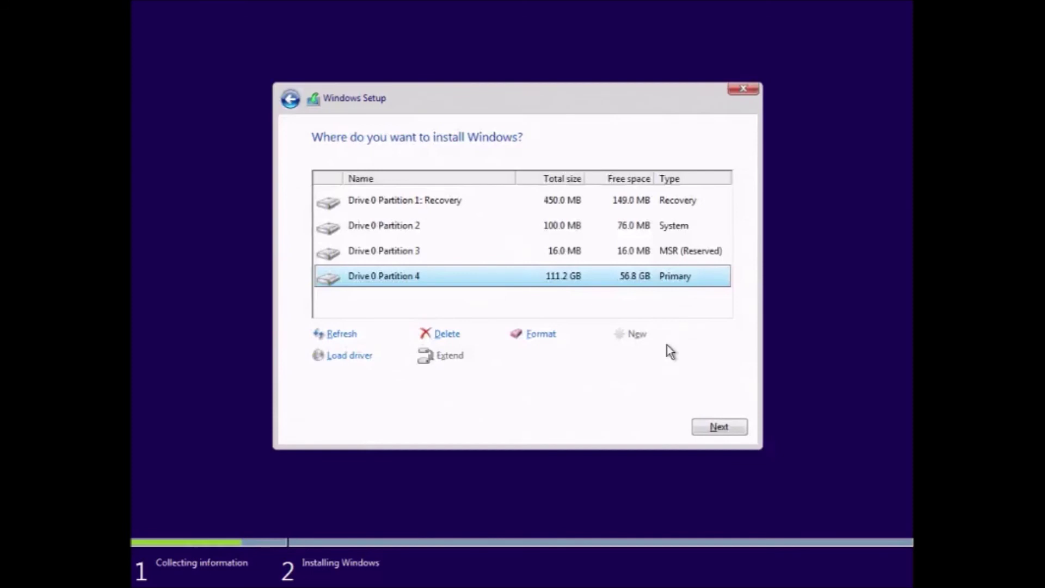
Select the Recovery partition to see its warning, then choose the 111.2 GB Drive 0 Partition 4.
left_click(627, 205)
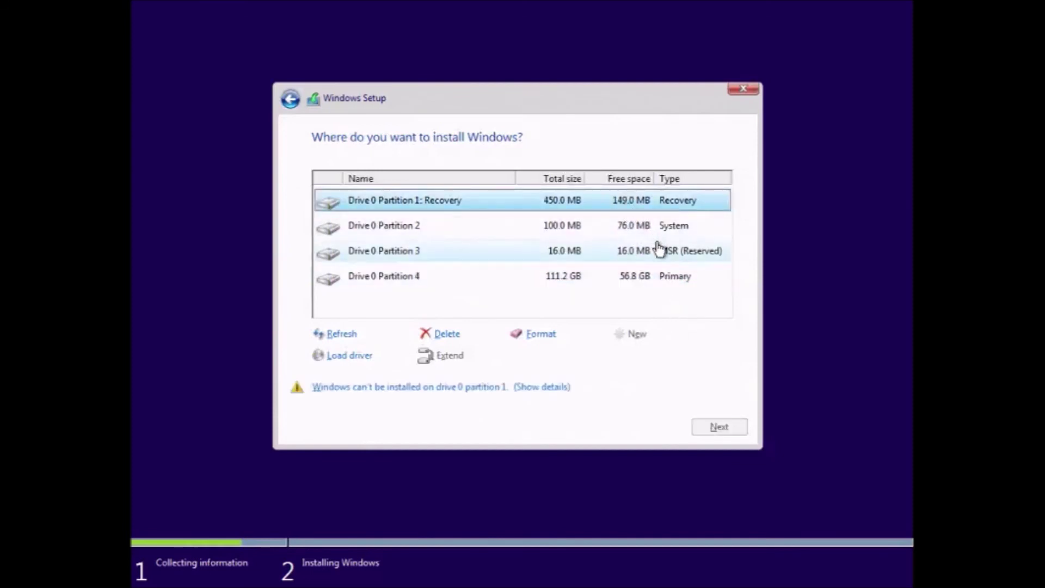
left_click(670, 275)
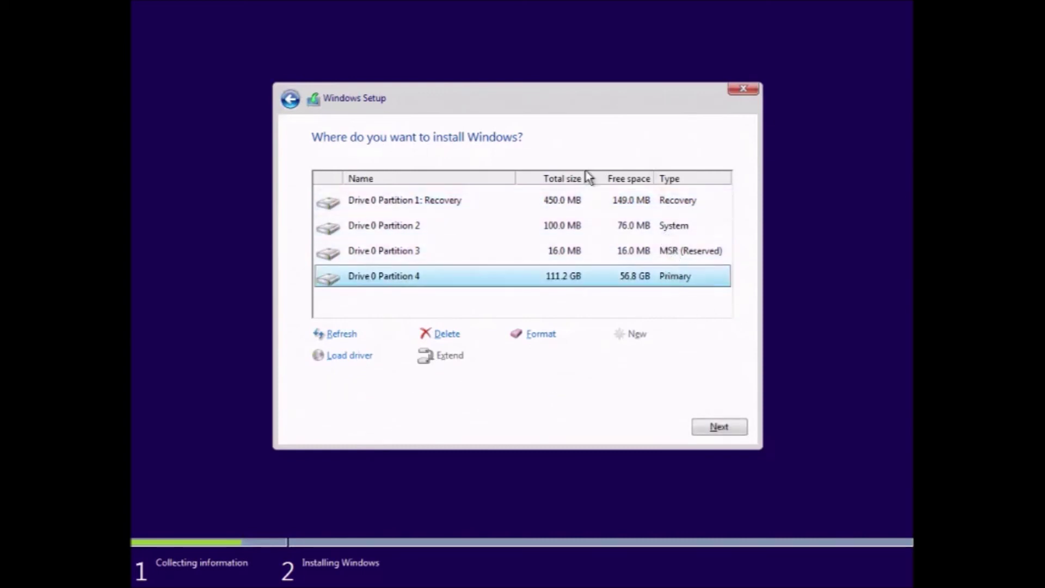